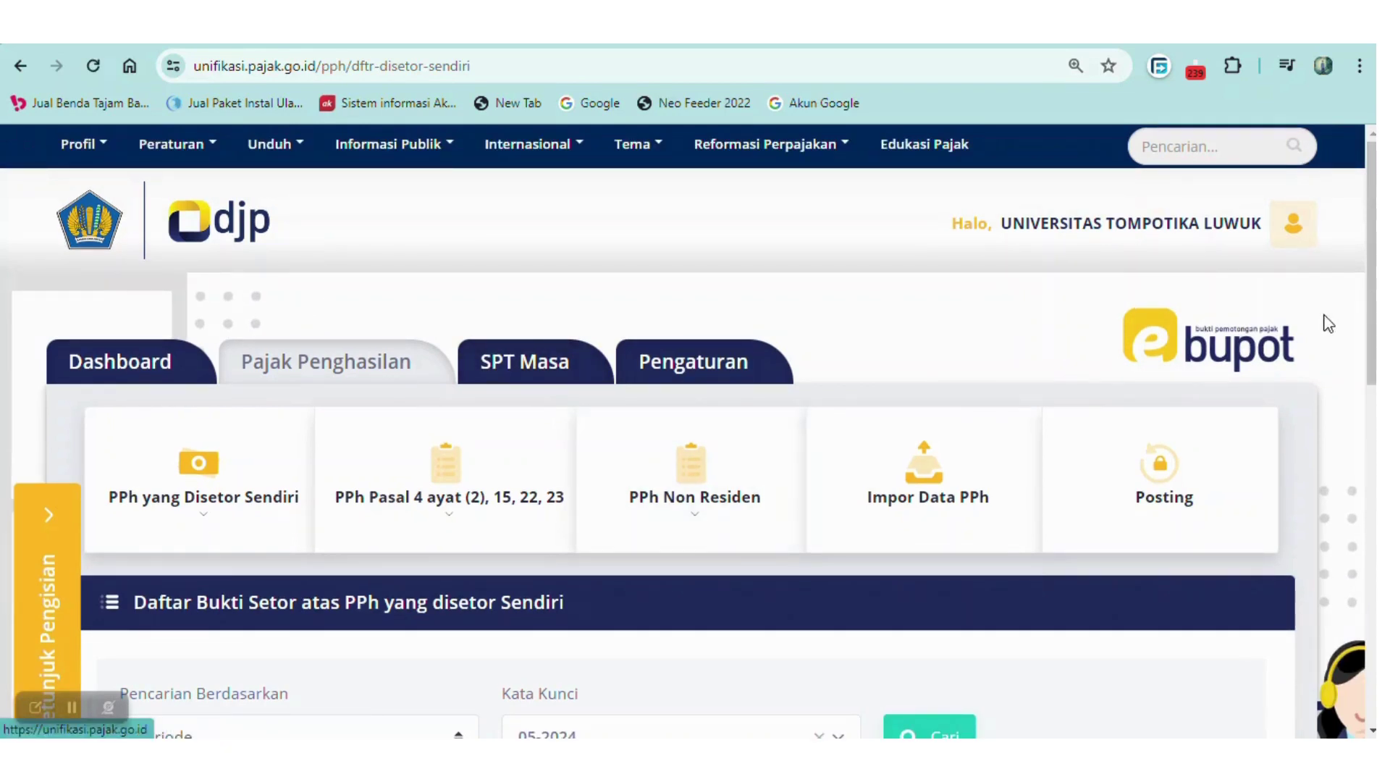
# Scroll through the Daftar Bukti Setor list filtered to Periode 05-2024.
pyautogui.moveTo(1371, 311); pyautogui.dragTo(1371, 336)
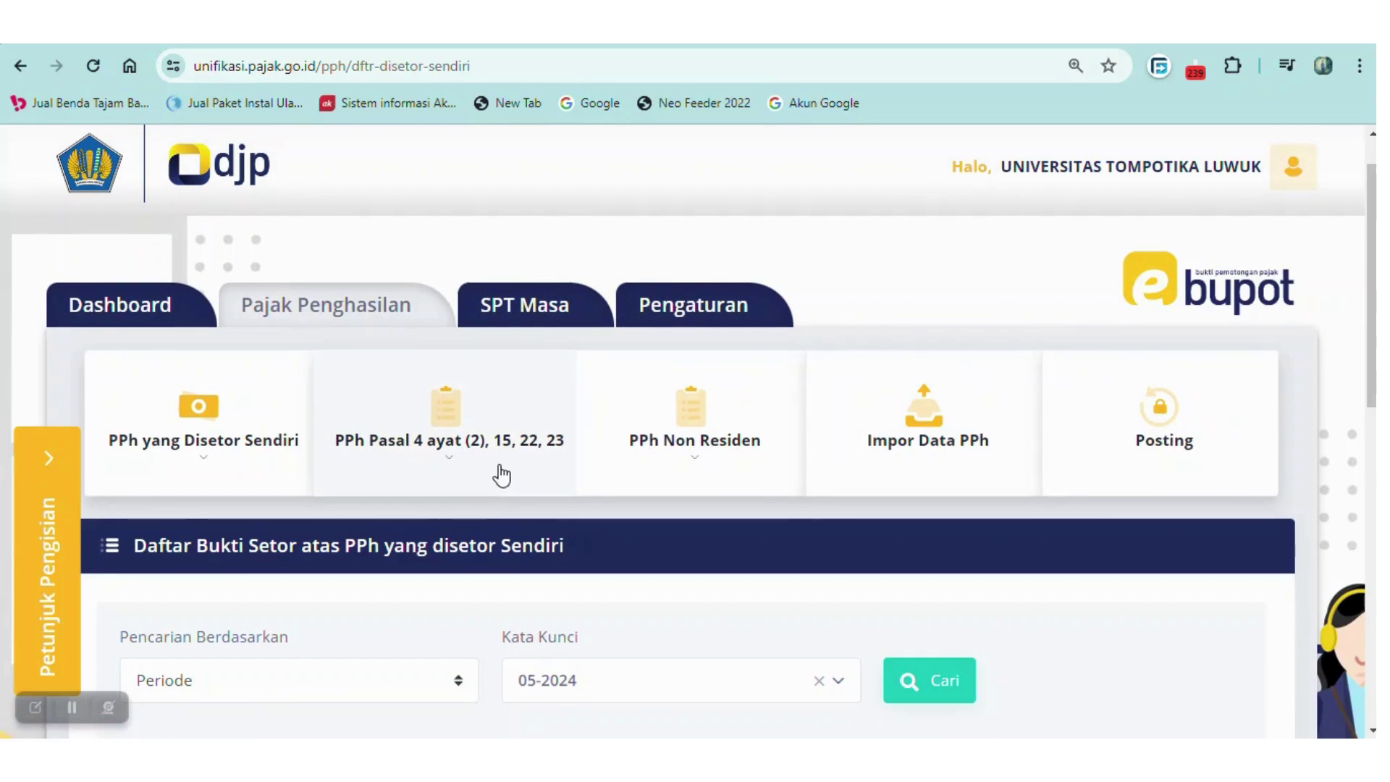
# Open Rekam BP for Pasal 4(2)/15/22/23 with Tahun Pajak 2024 and Masa Pajak Mei.
pyautogui.click(445, 425)
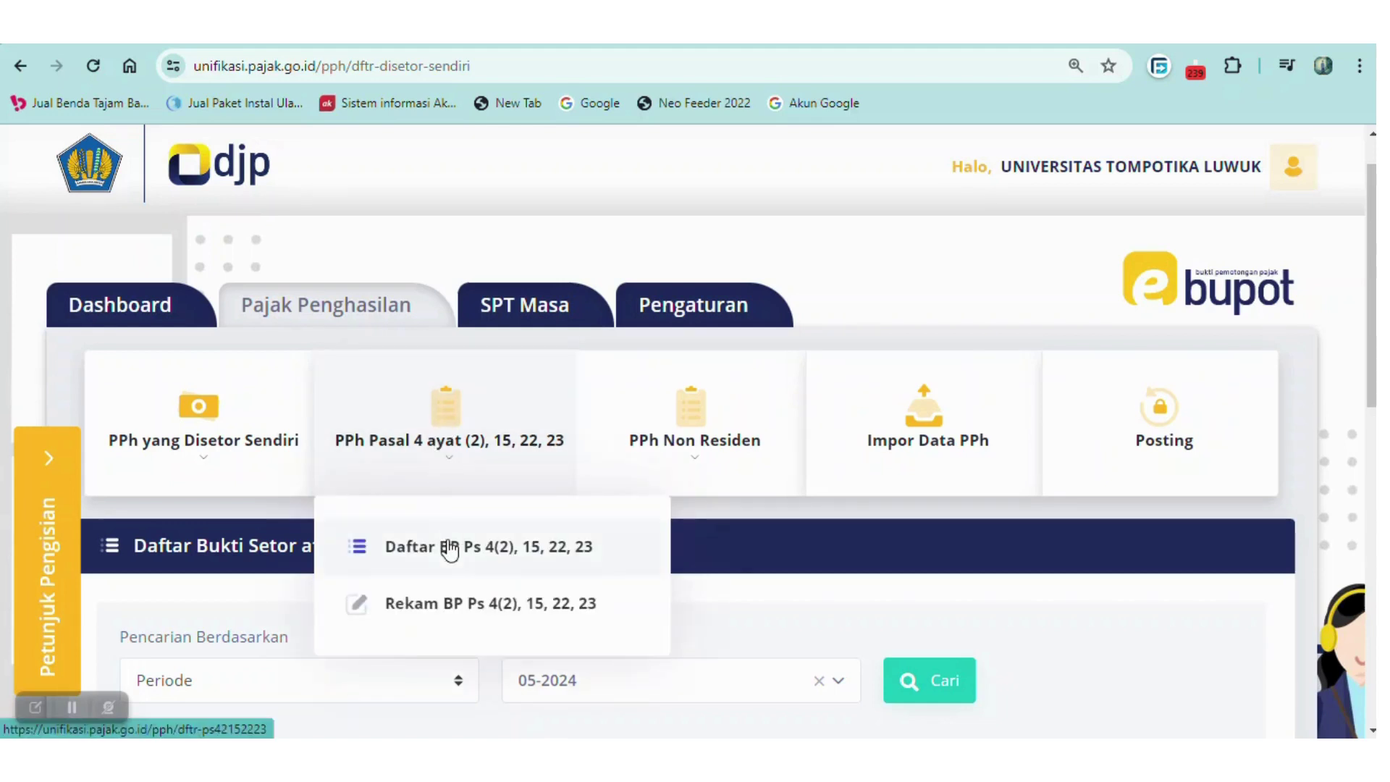
pyautogui.click(446, 608)
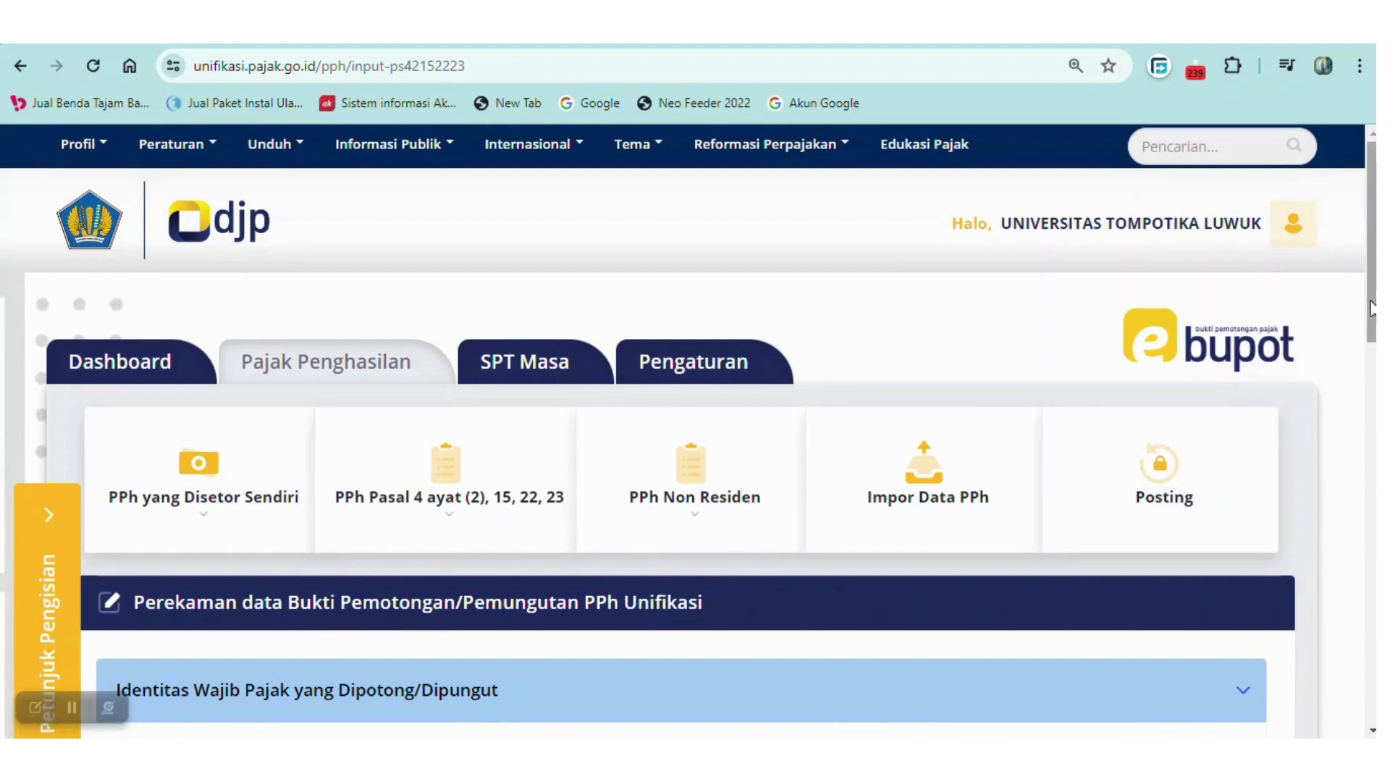
pyautogui.moveTo(1370, 304); pyautogui.dragTo(1368, 406)
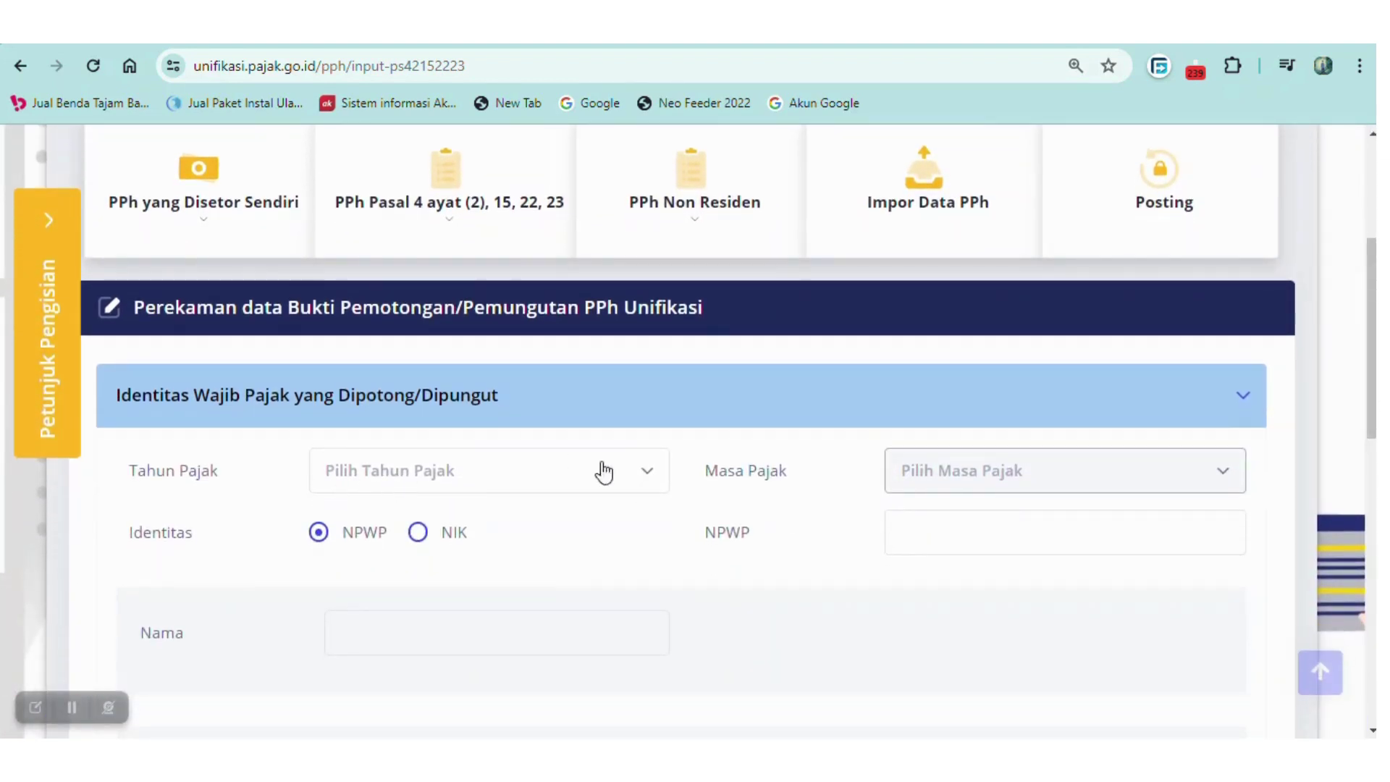
pyautogui.click(650, 474)
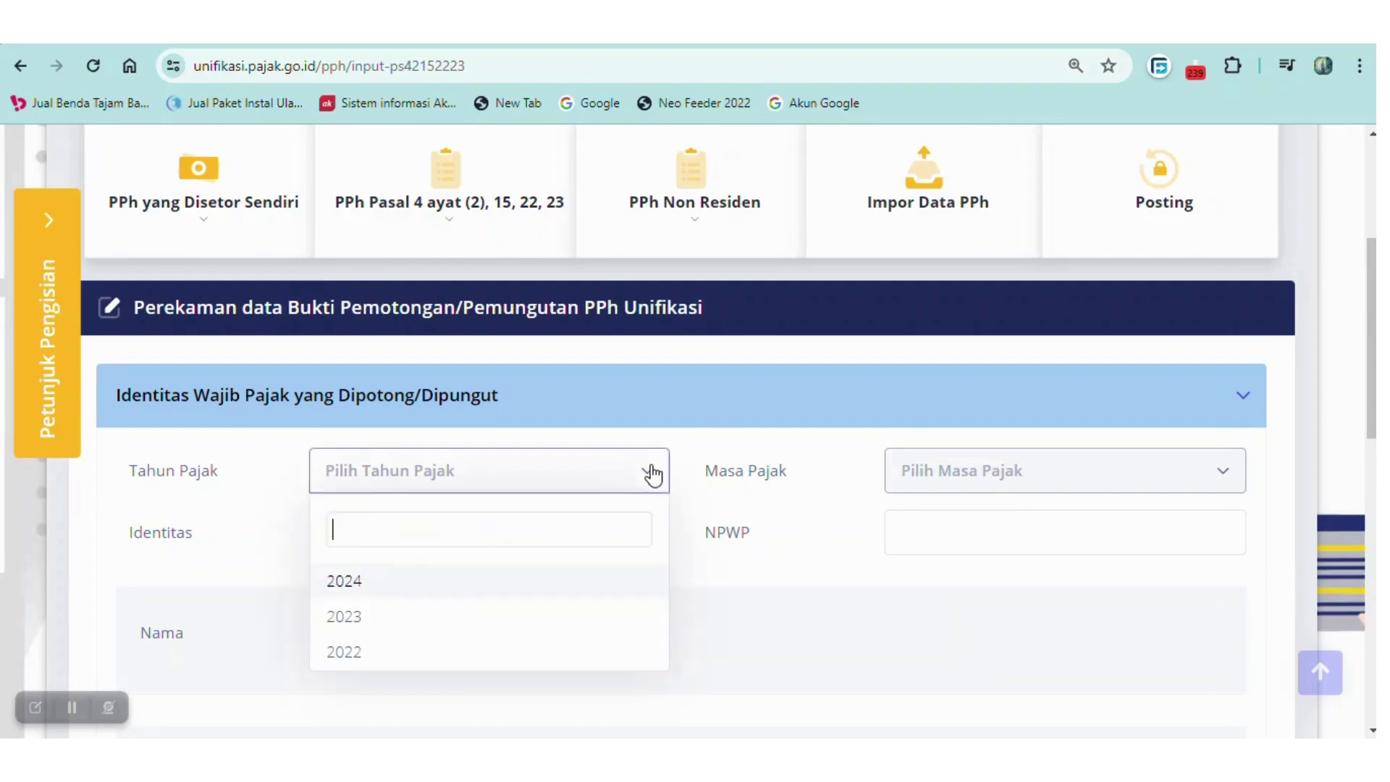
pyautogui.click(475, 580)
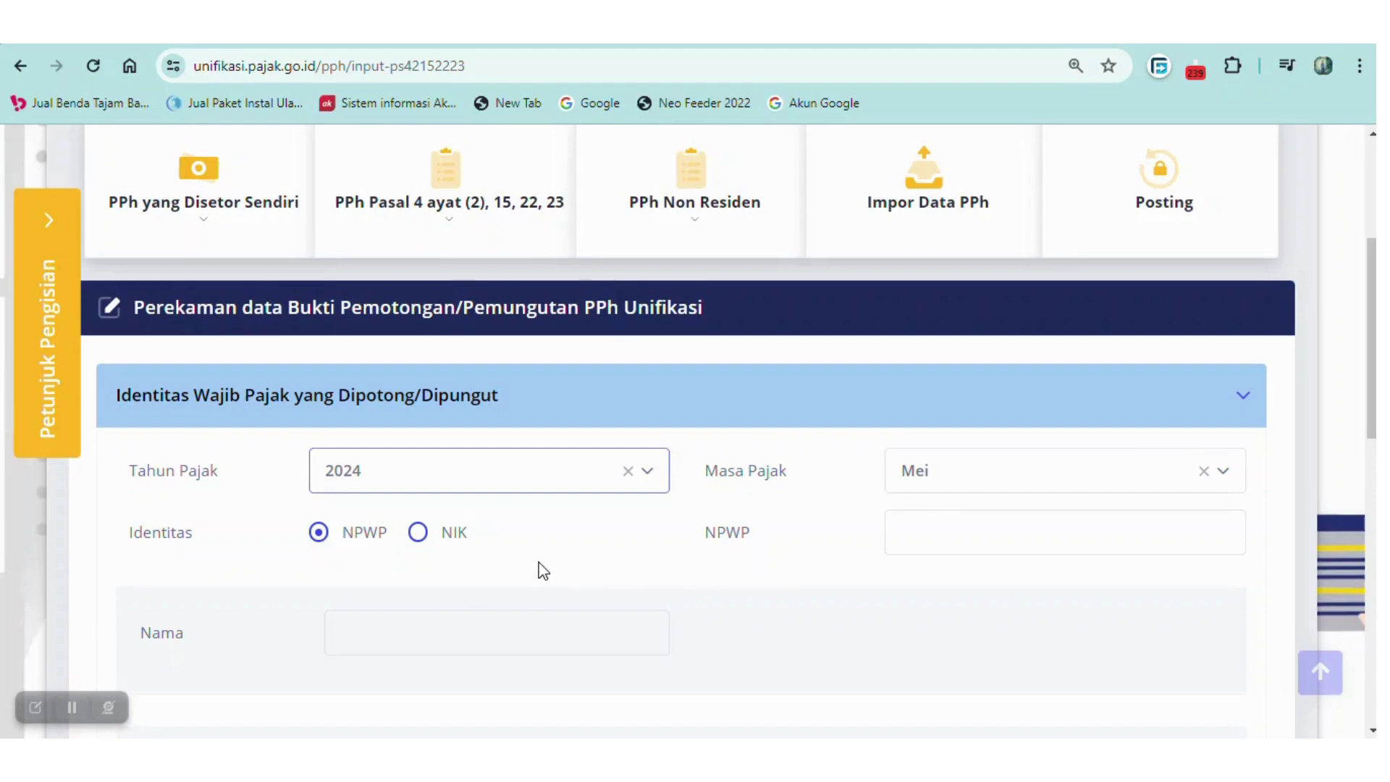
pyautogui.click(938, 532)
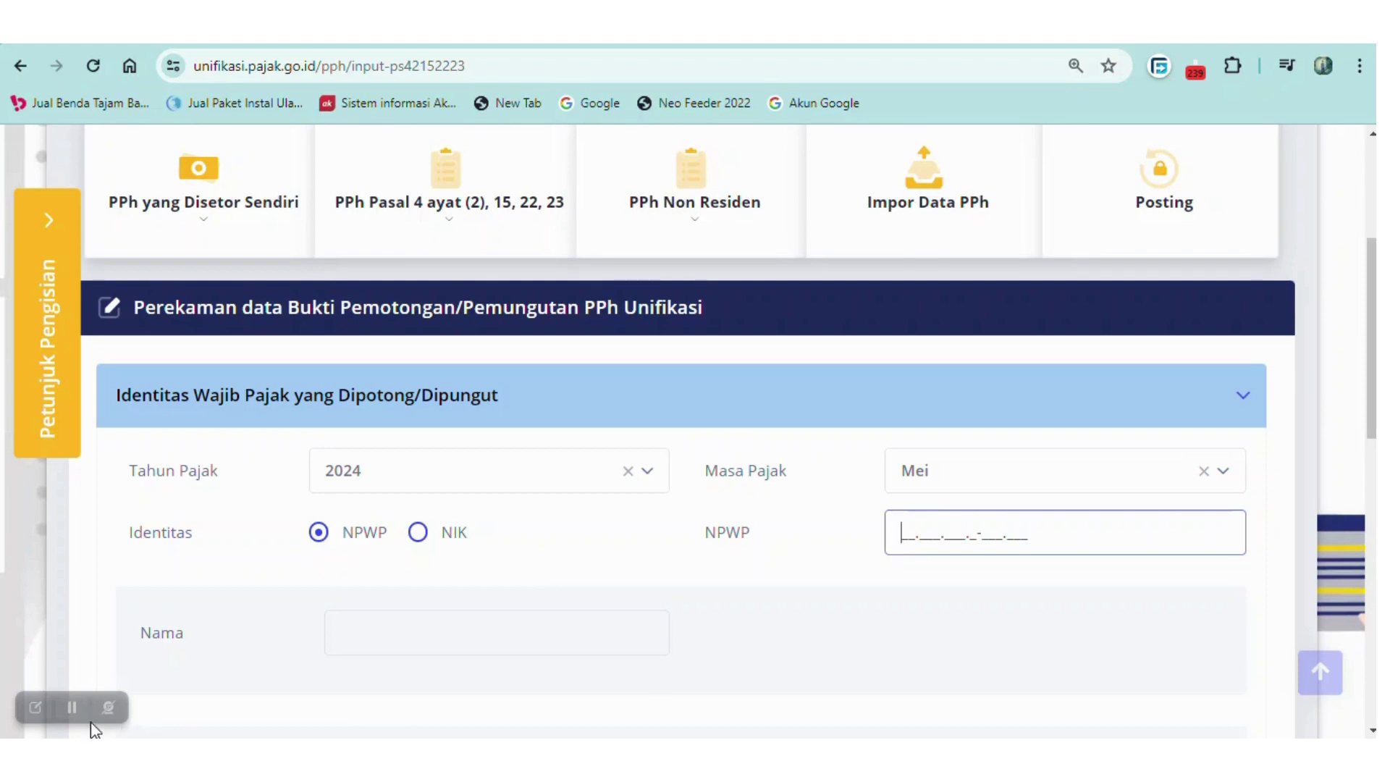
pyautogui.click(73, 709)
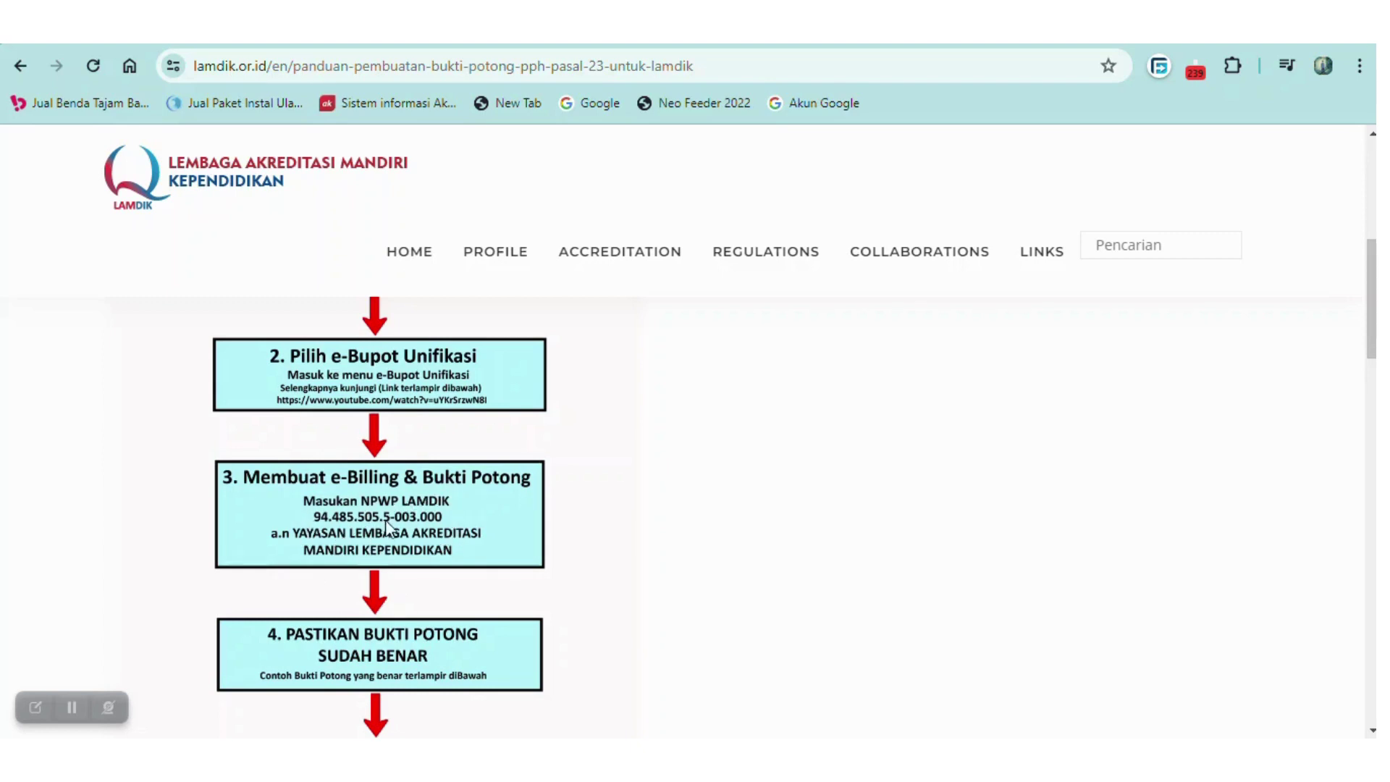
# Type LAMDIK's NPWP into the NPWP field so its registered name fills the Nama field.
pyautogui.click(72, 707)
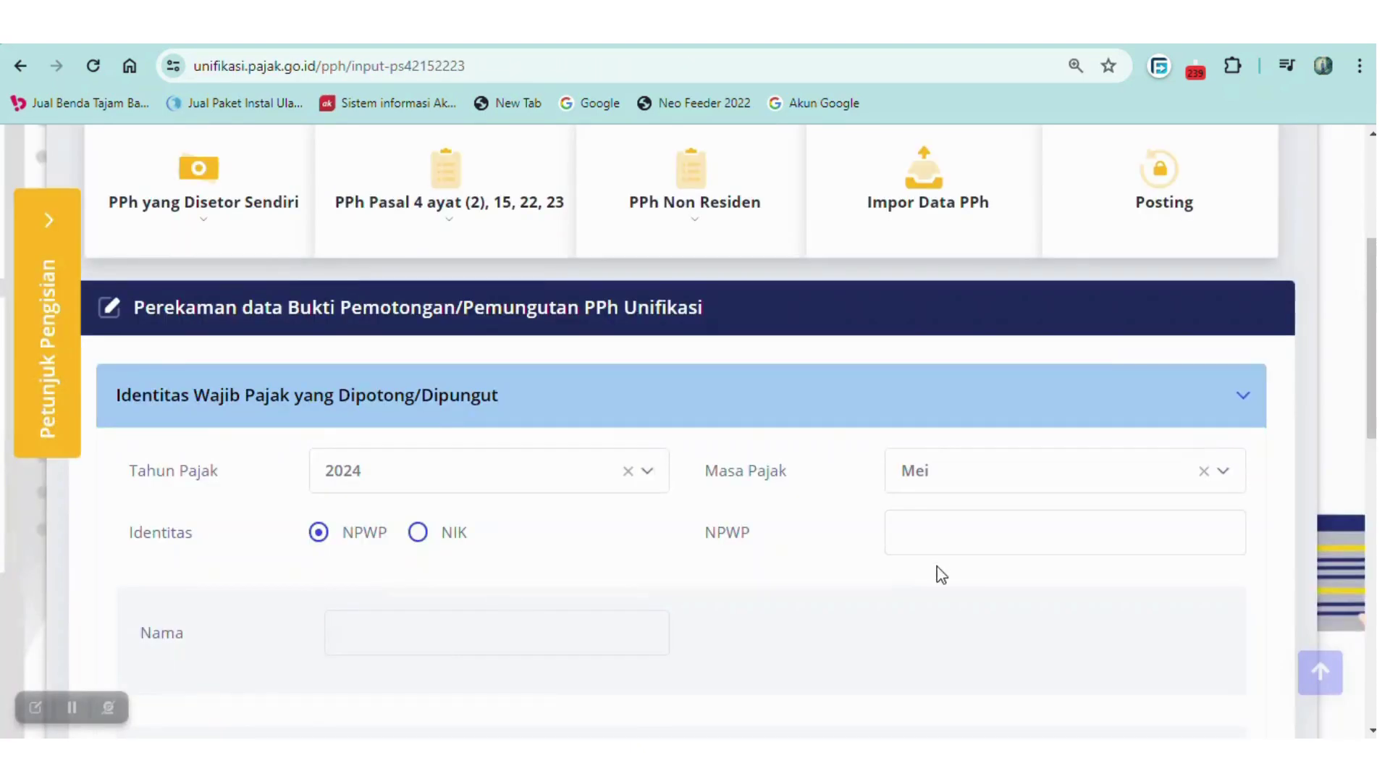
pyautogui.click(915, 533)
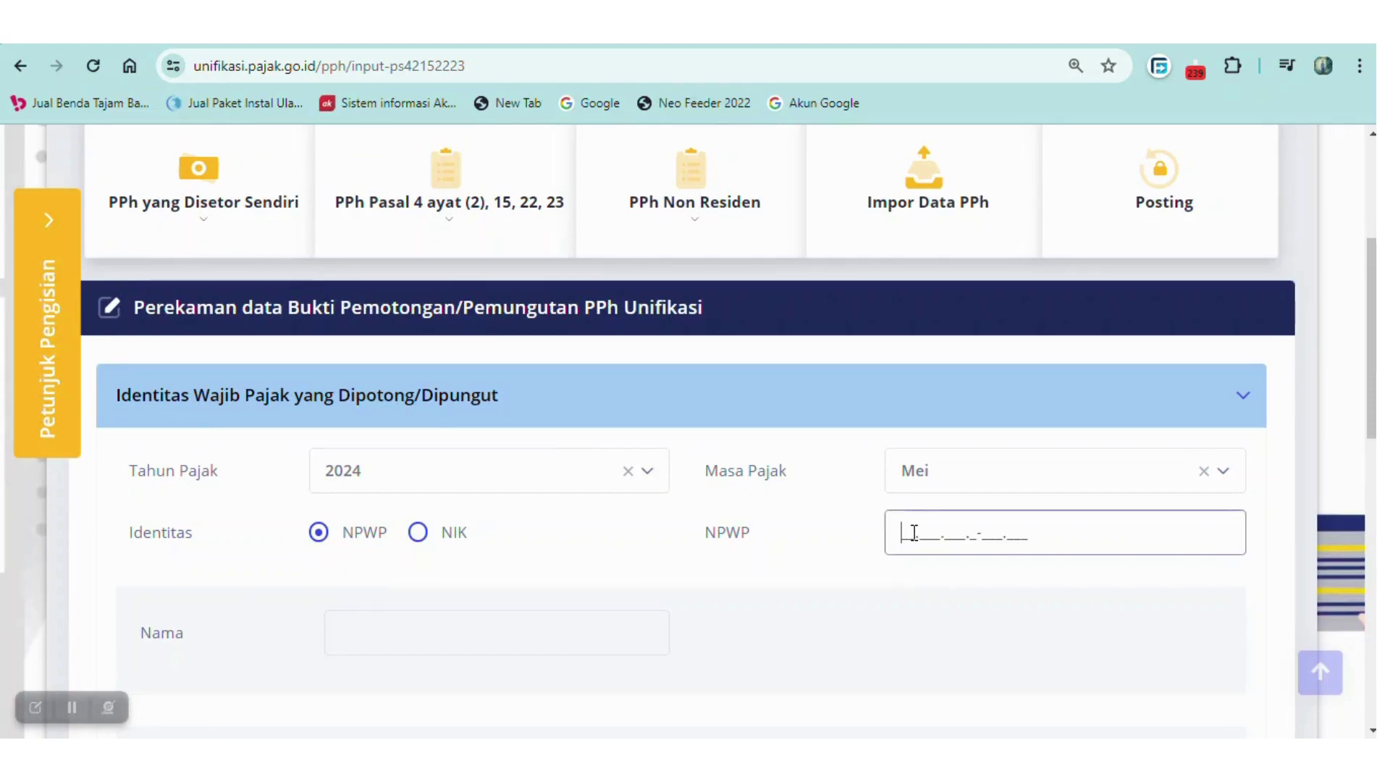
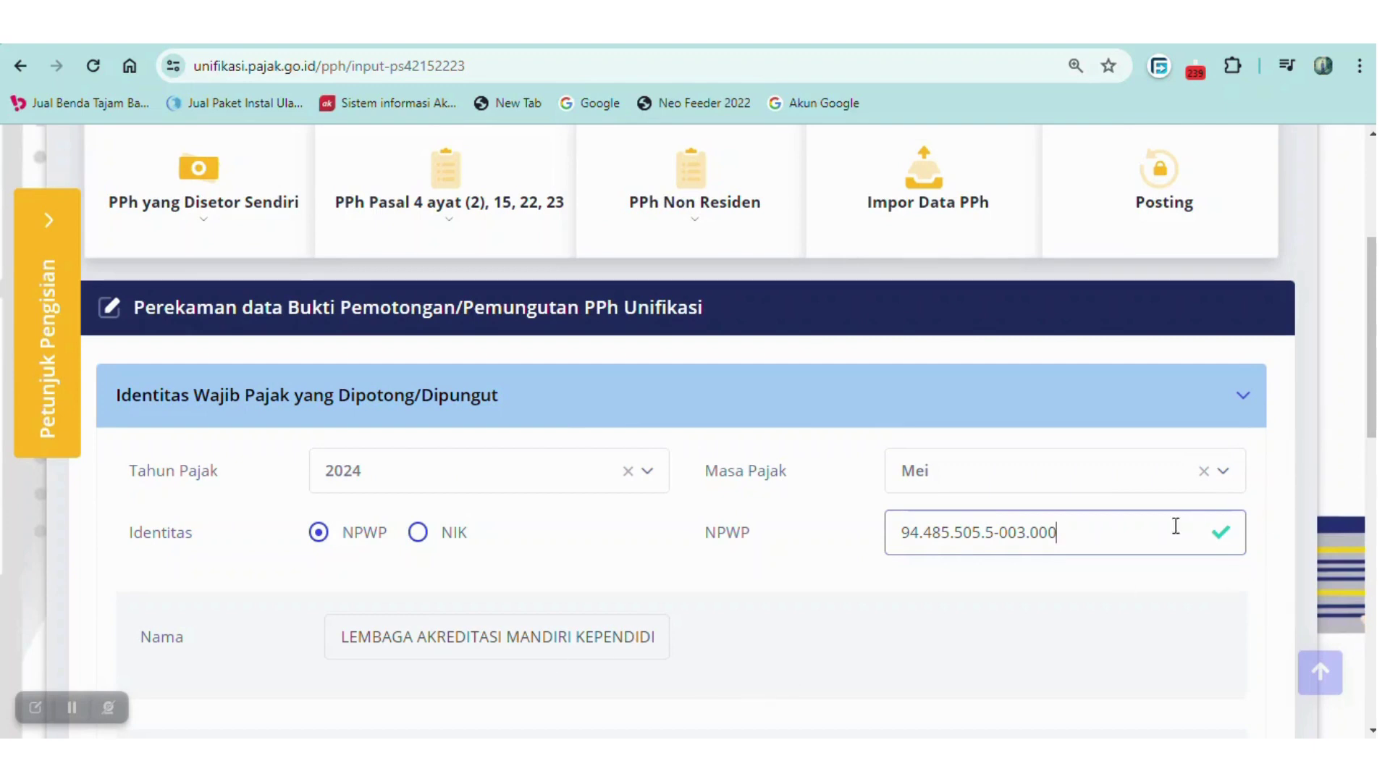
pyautogui.scroll(-1, 1372, 440)
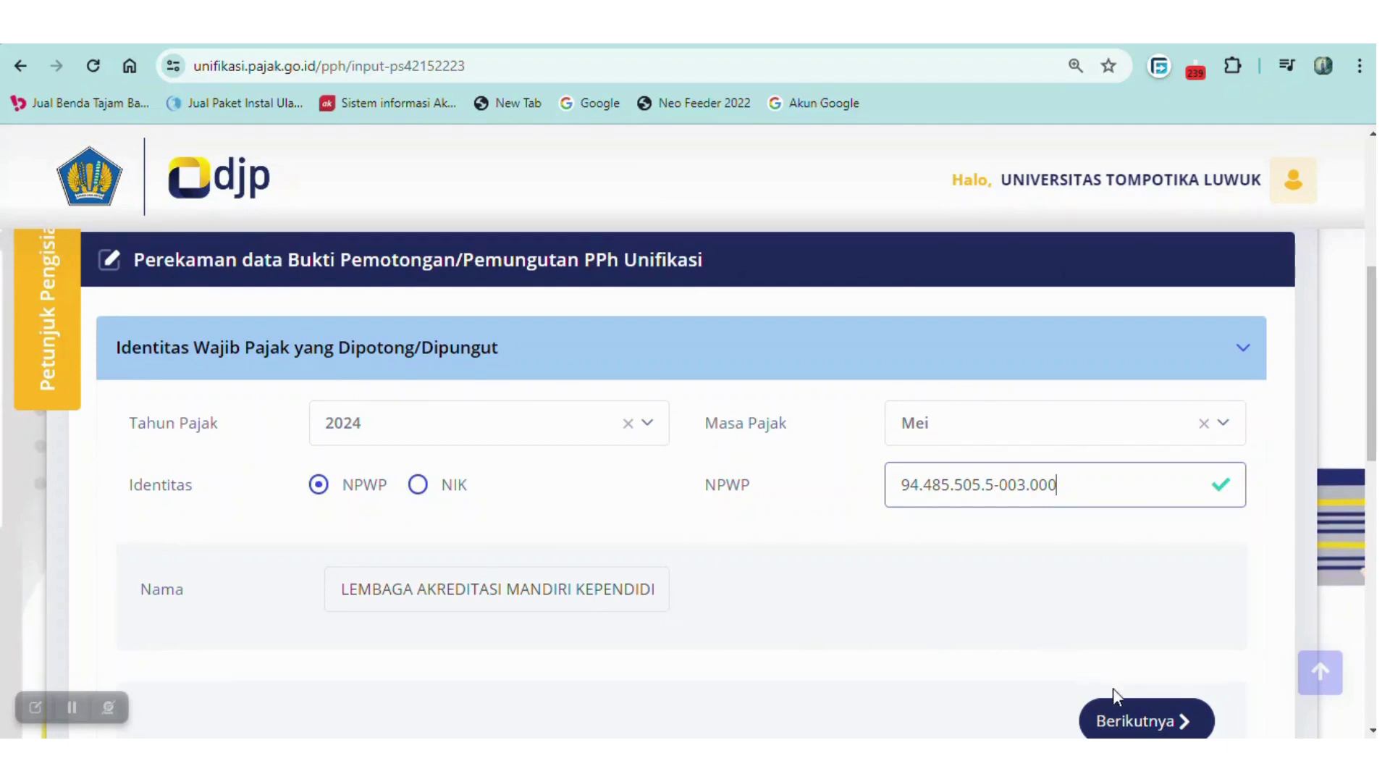
# Search 'jasa ser' and set Kode Objek Pajak to 24-104-62 Jasa Sertifikasi at 2%.
pyautogui.click(1124, 719)
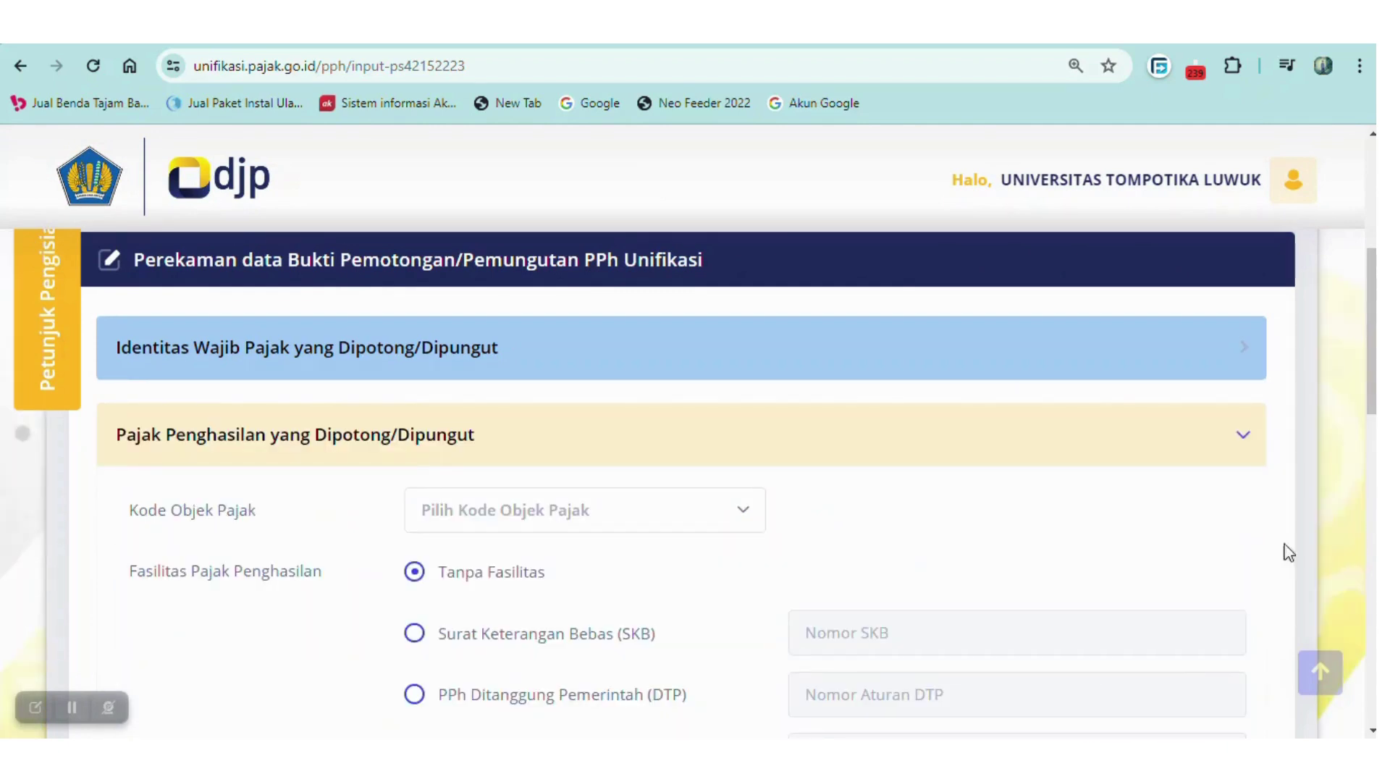
pyautogui.scroll(-2, 1374, 425)
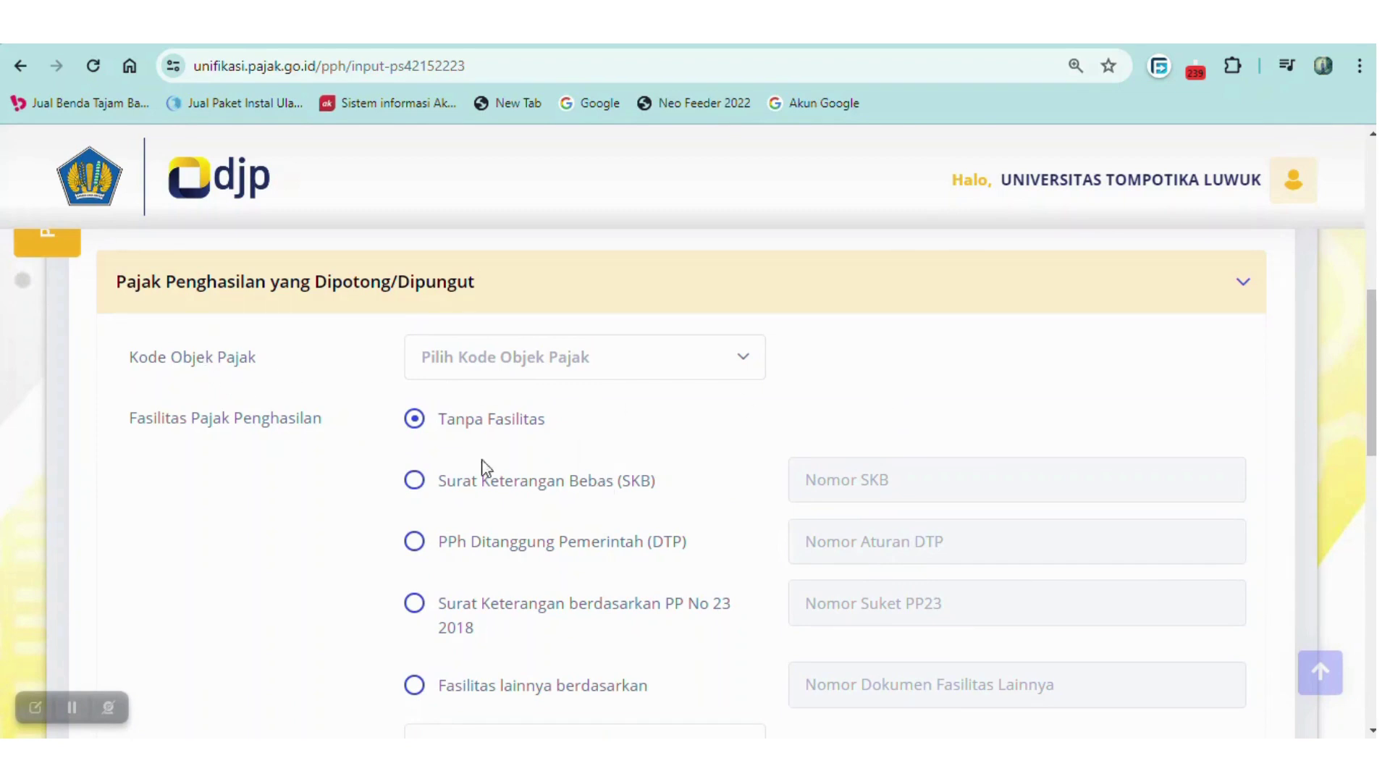
pyautogui.click(732, 374)
pyautogui.write('jasa ser')
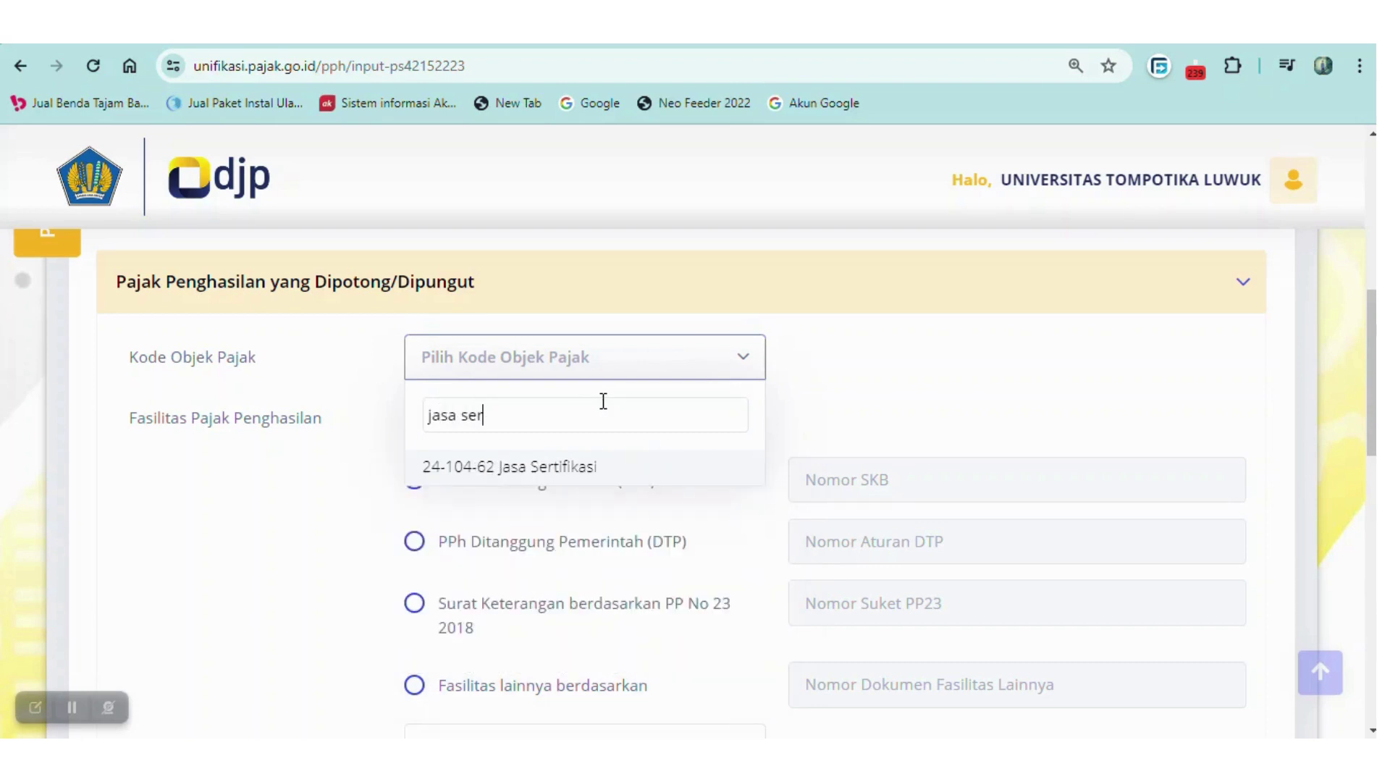
pyautogui.click(565, 470)
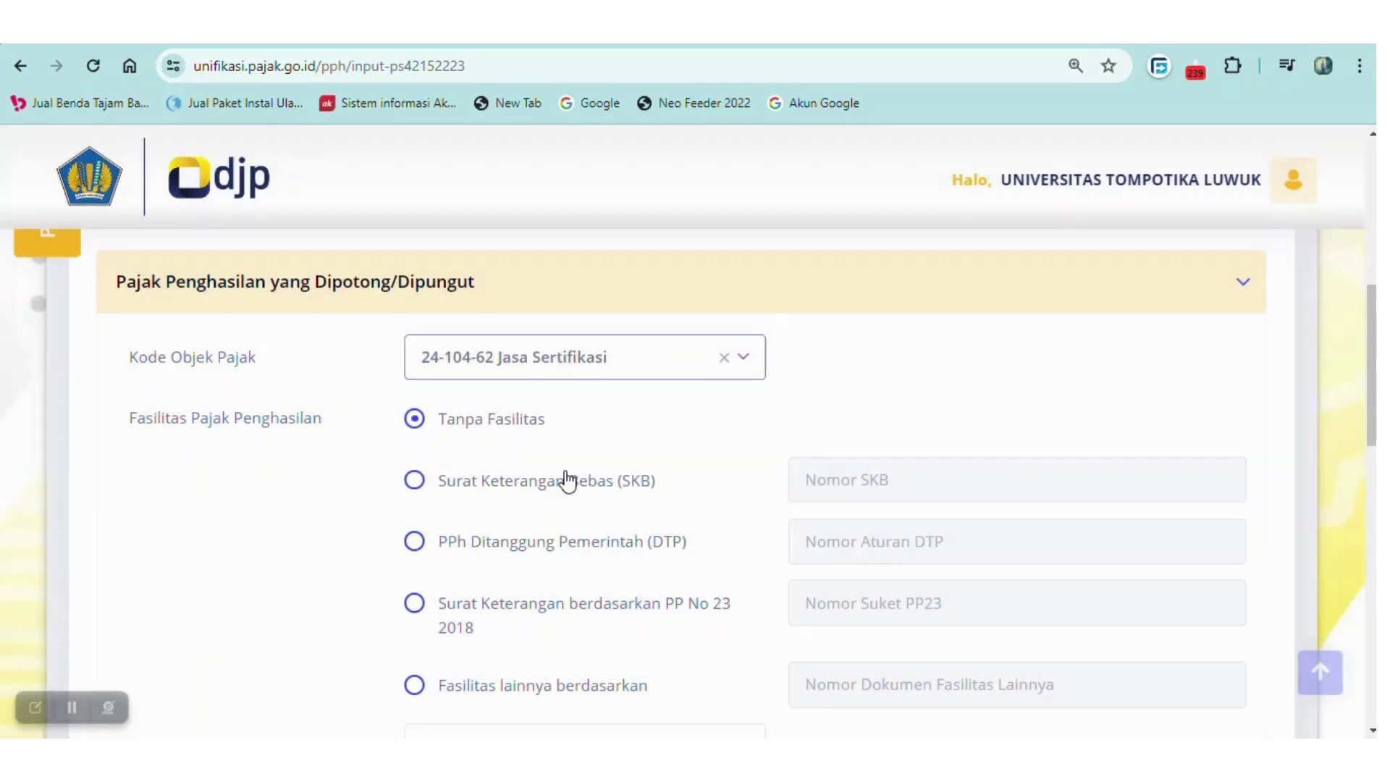
pyautogui.moveTo(1371, 395); pyautogui.dragTo(1373, 424)
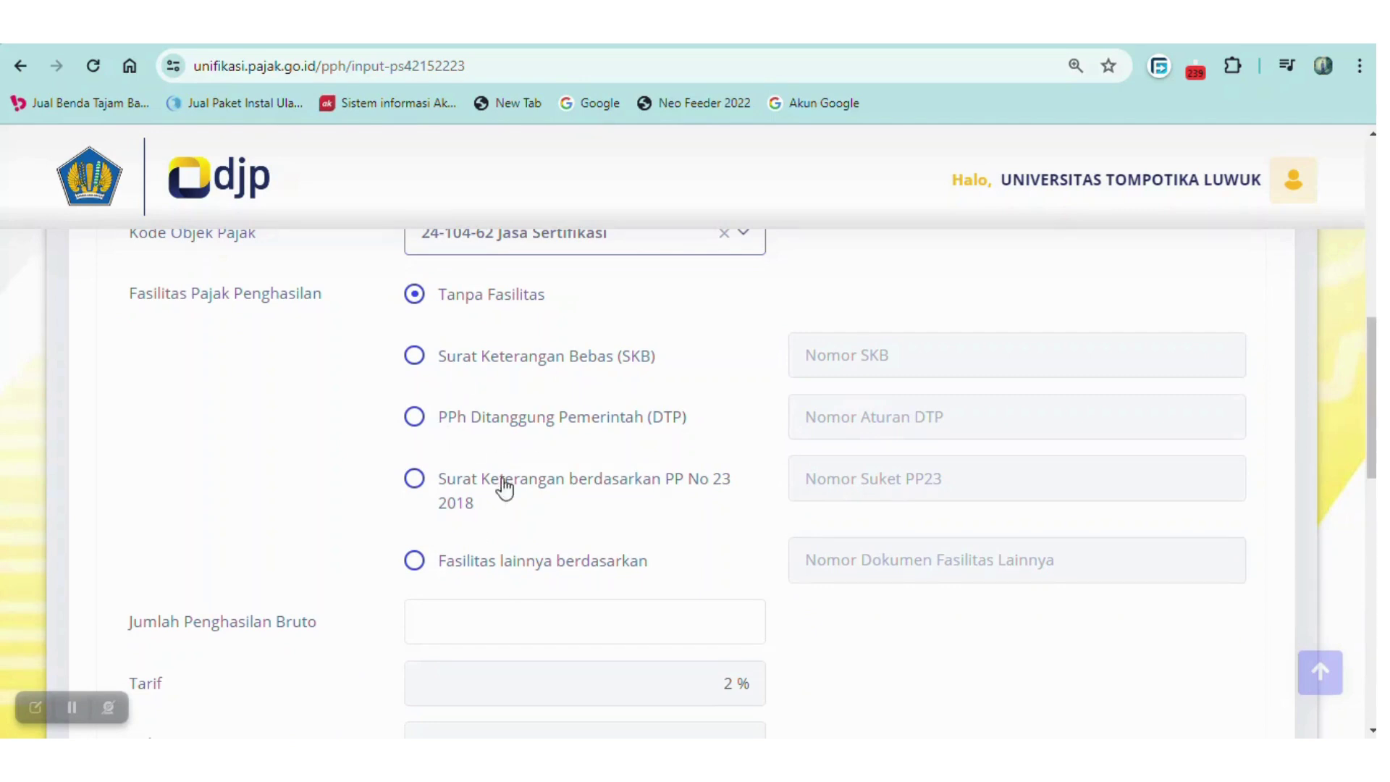
pyautogui.moveTo(1373, 380); pyautogui.dragTo(1373, 415)
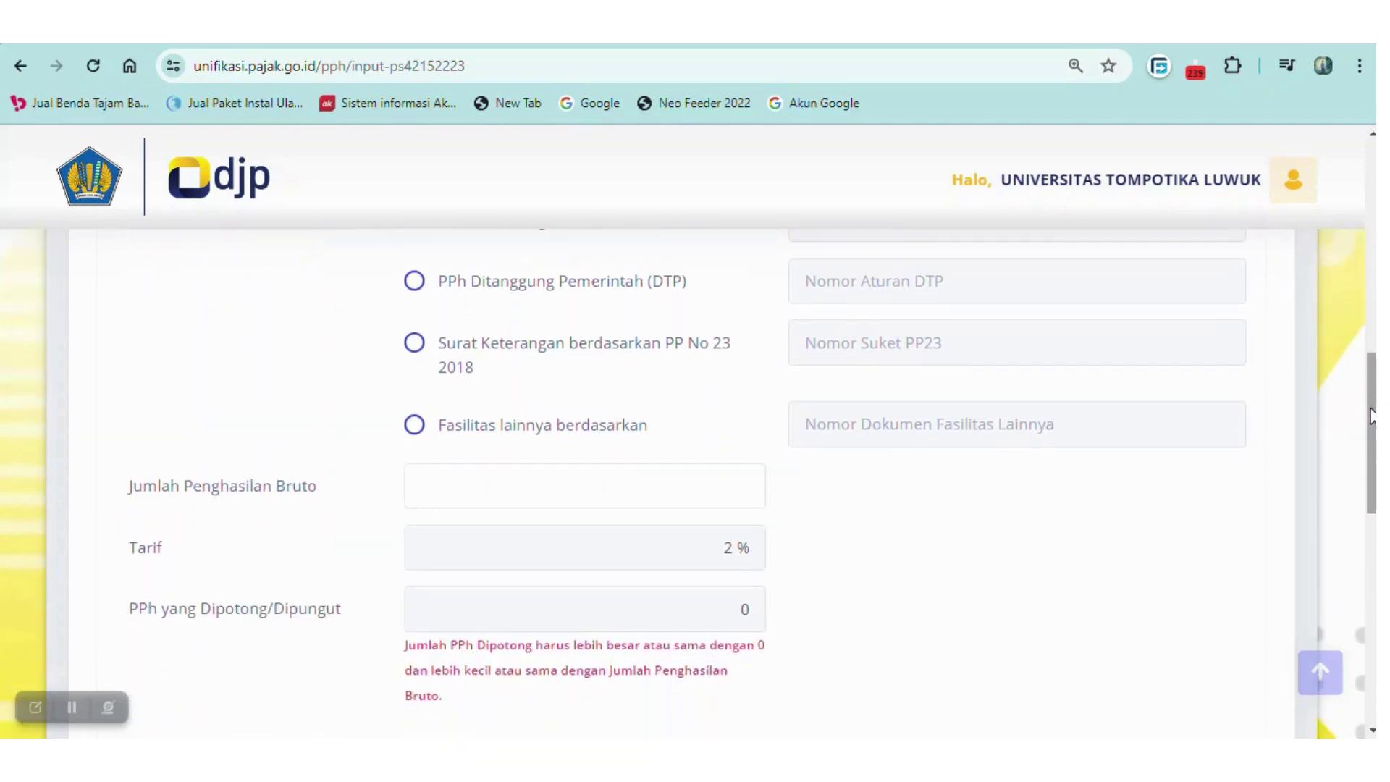
# Enter 5.000.000 as Jumlah Penghasilan Bruto, yielding 100.000 PPh withheld.
pyautogui.click(476, 481)
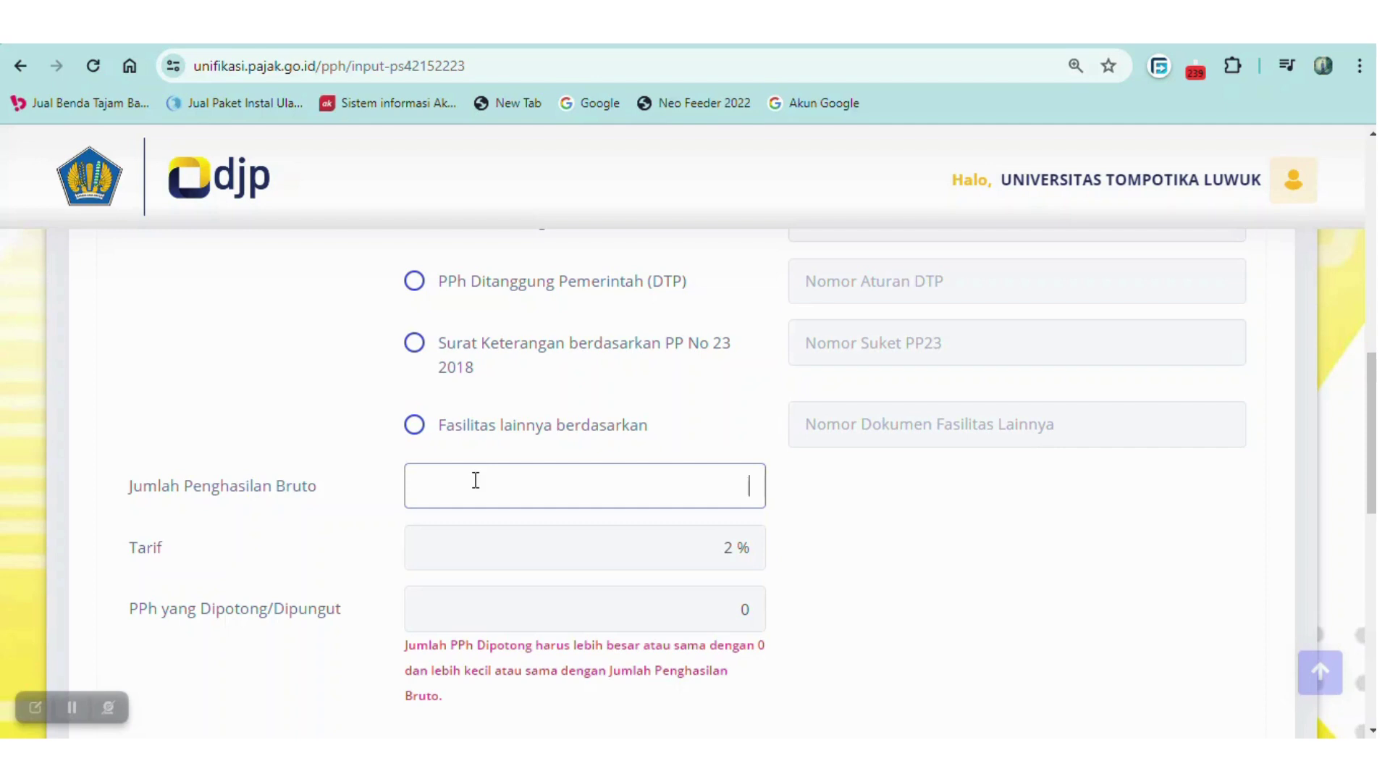
pyautogui.write('500')
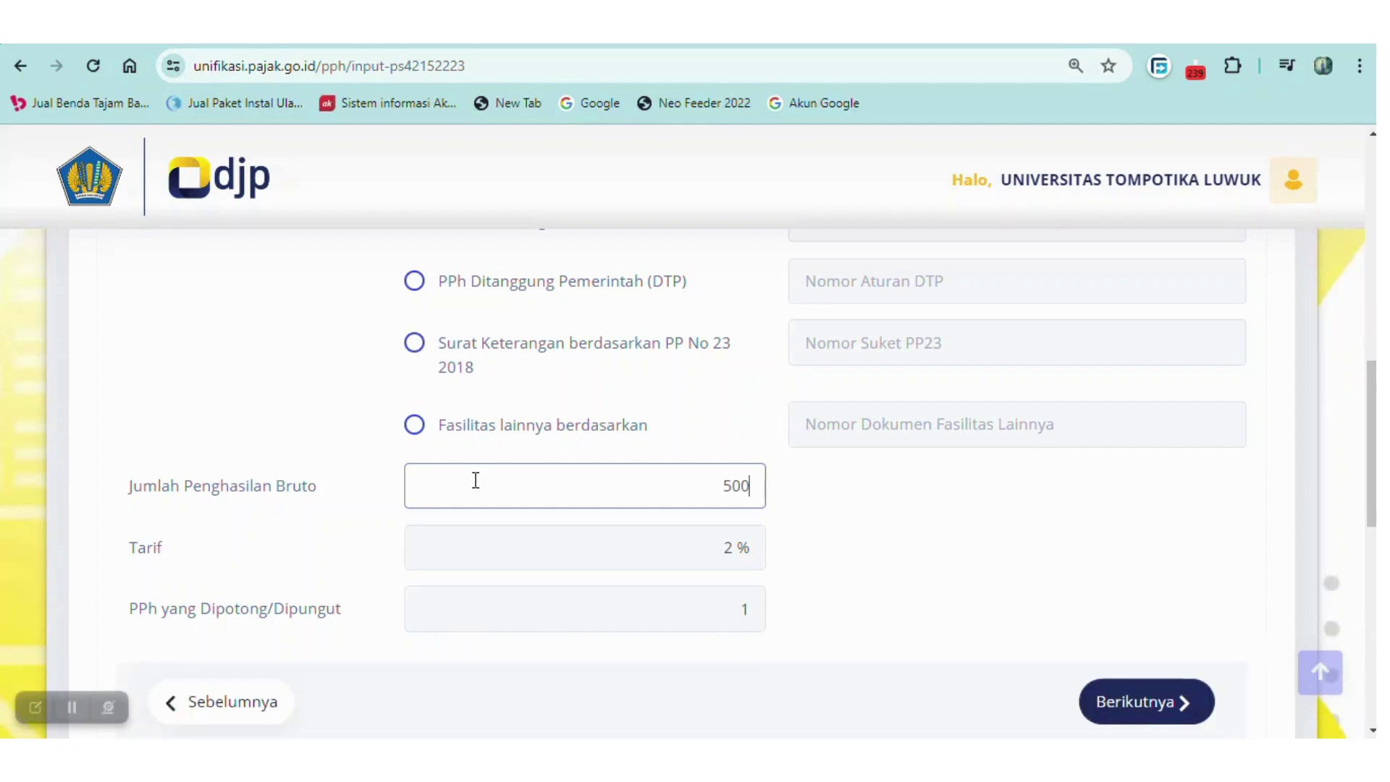
pyautogui.write('00000')
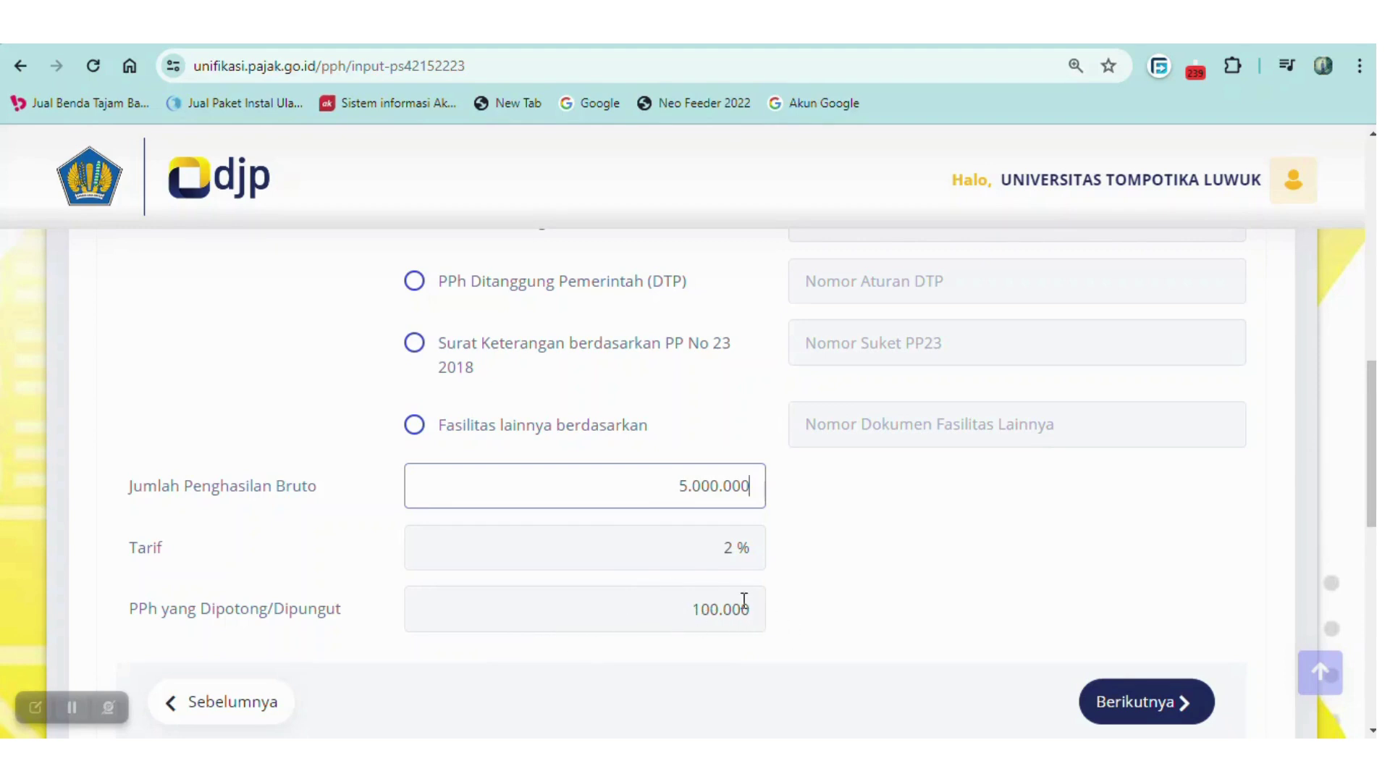
pyautogui.moveTo(1373, 489); pyautogui.dragTo(1373, 504)
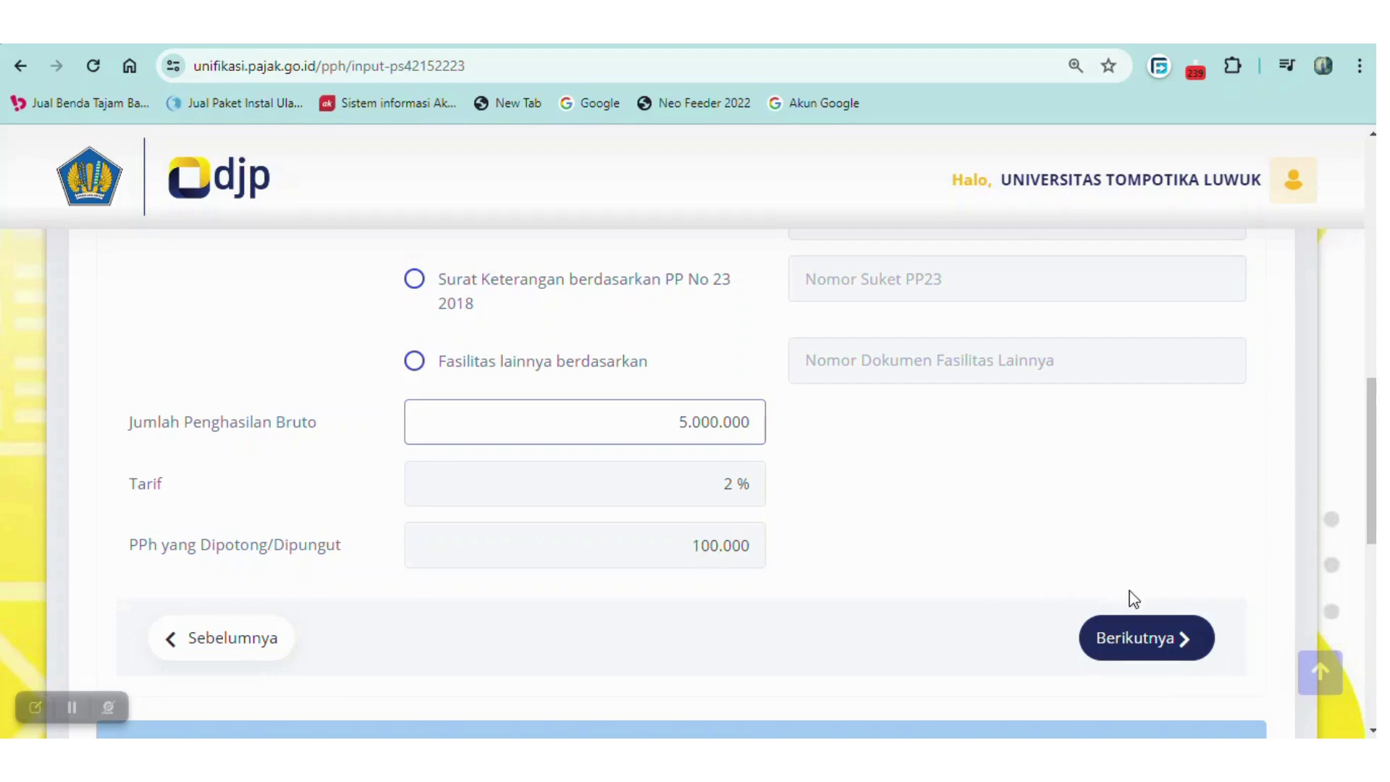
# Add a Dasar Pemotongan document with Bukti Pembayaran as the document type.
pyautogui.click(1139, 639)
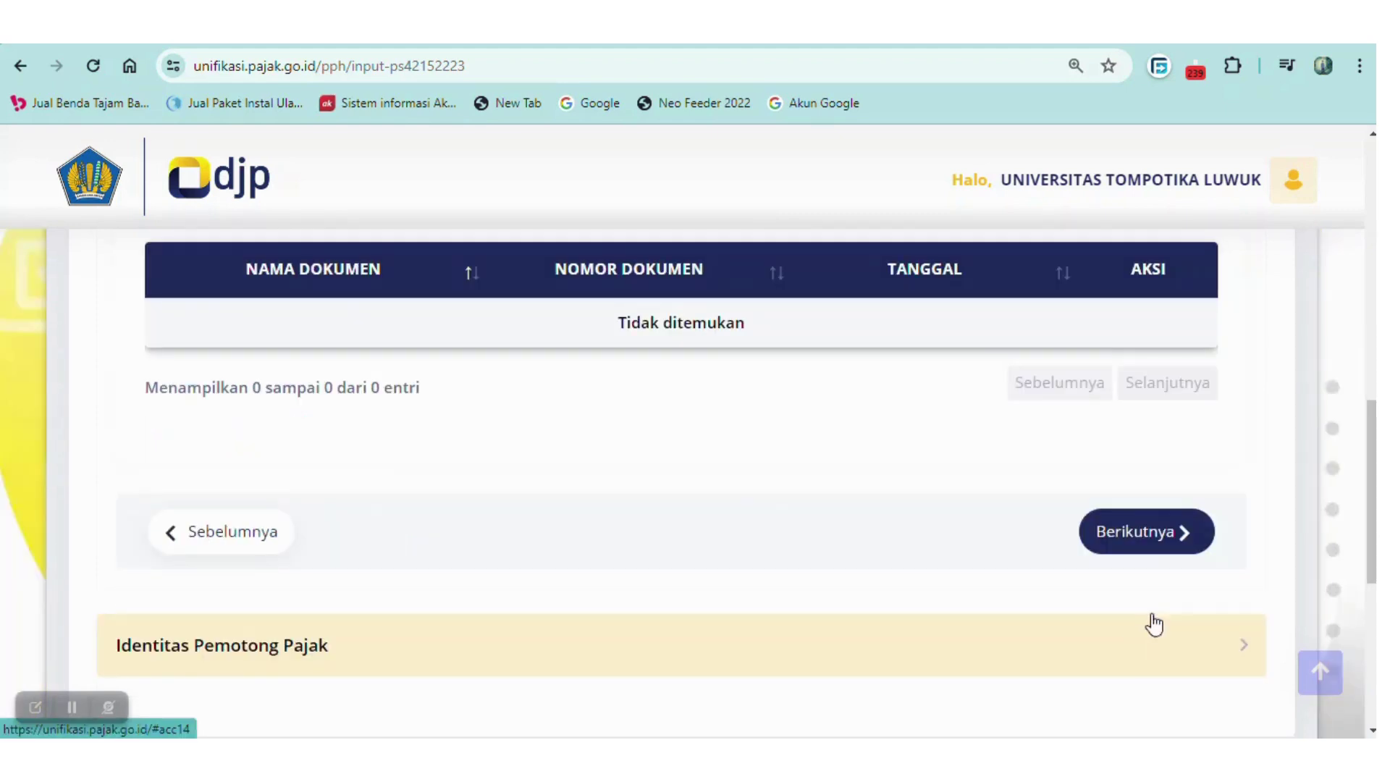
pyautogui.scroll(-2, 1372, 507)
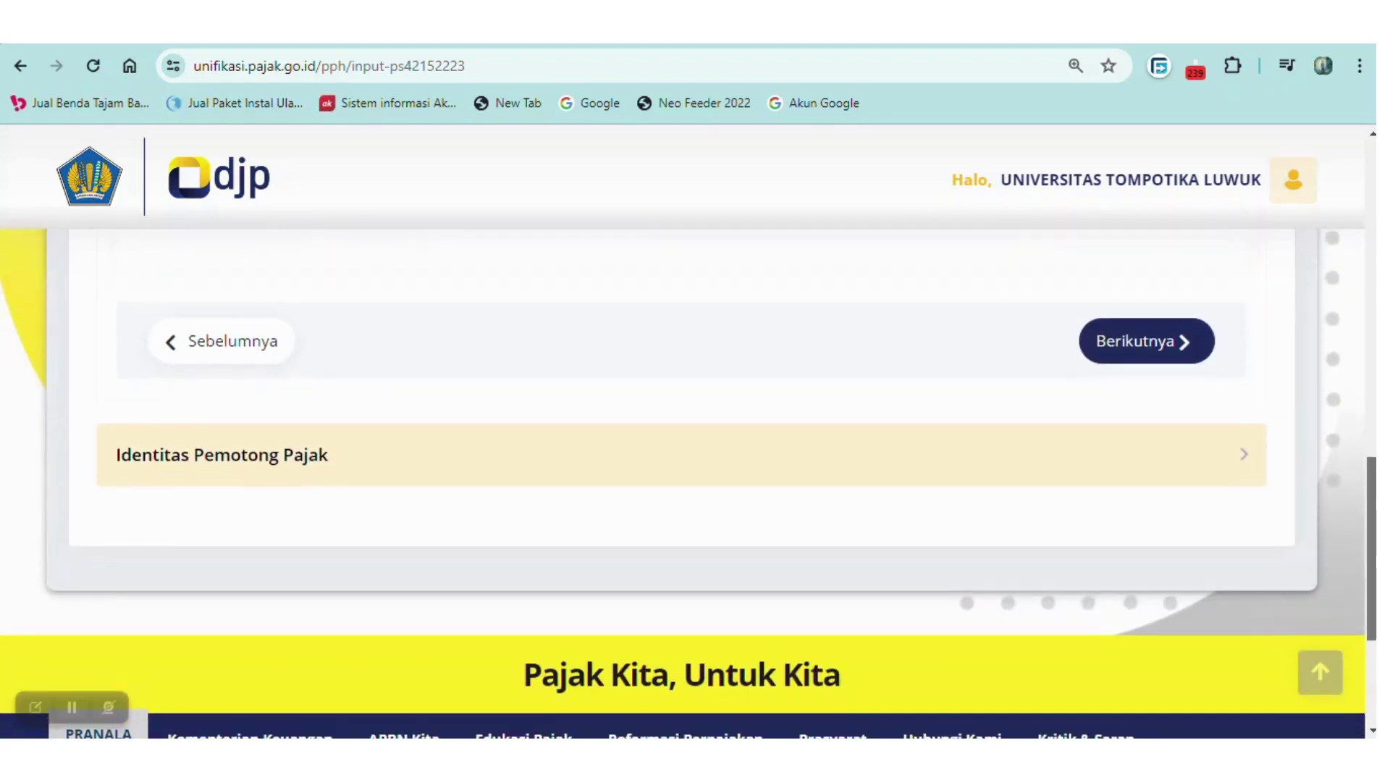
pyautogui.scroll(2, 1368, 451)
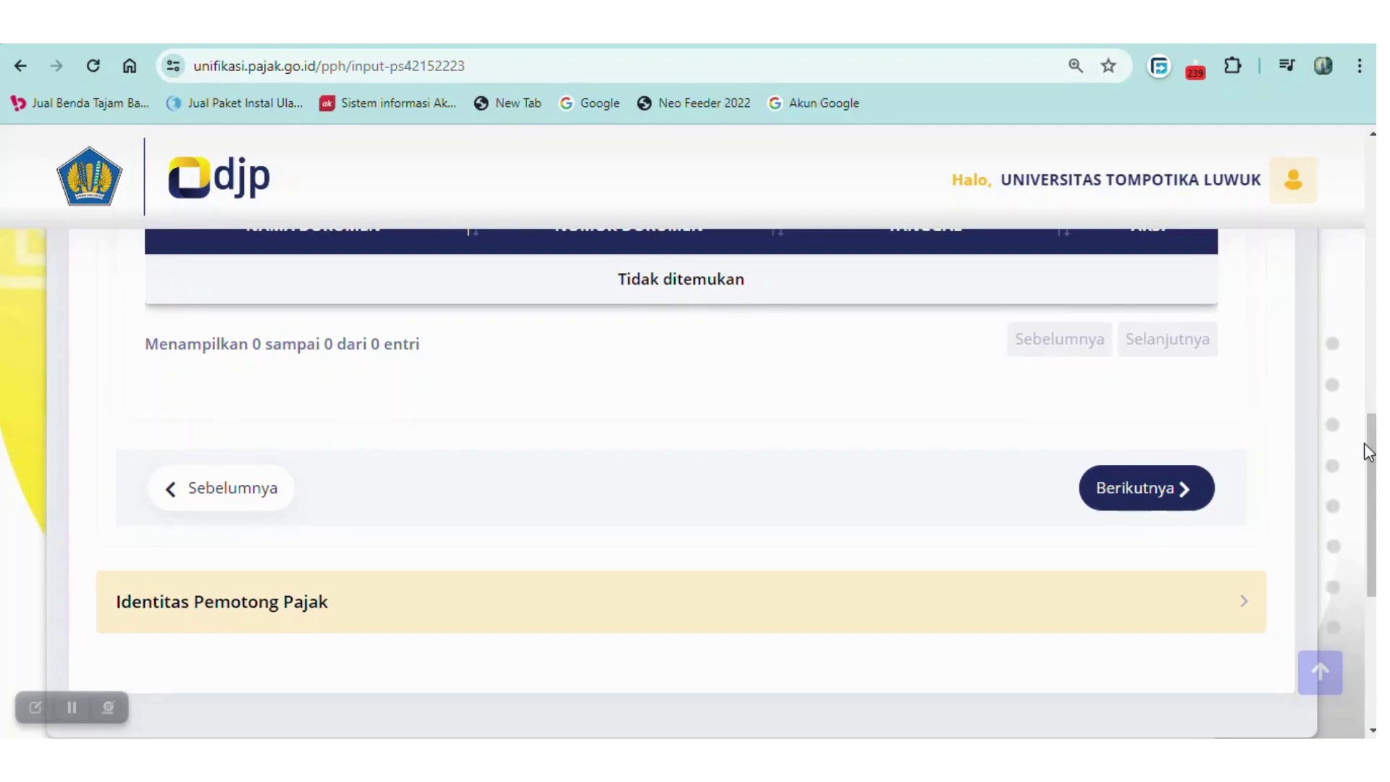
pyautogui.scroll(3, 1368, 442)
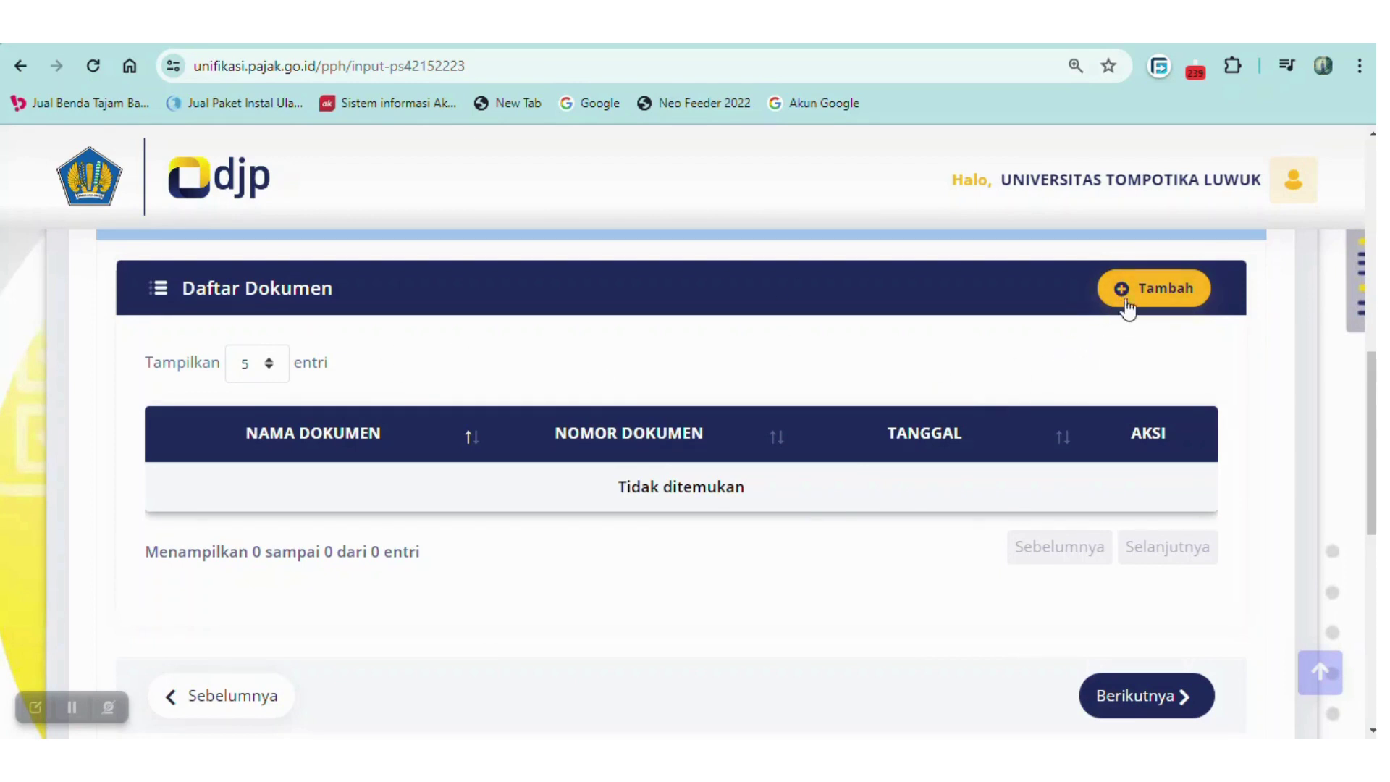
pyautogui.click(1131, 279)
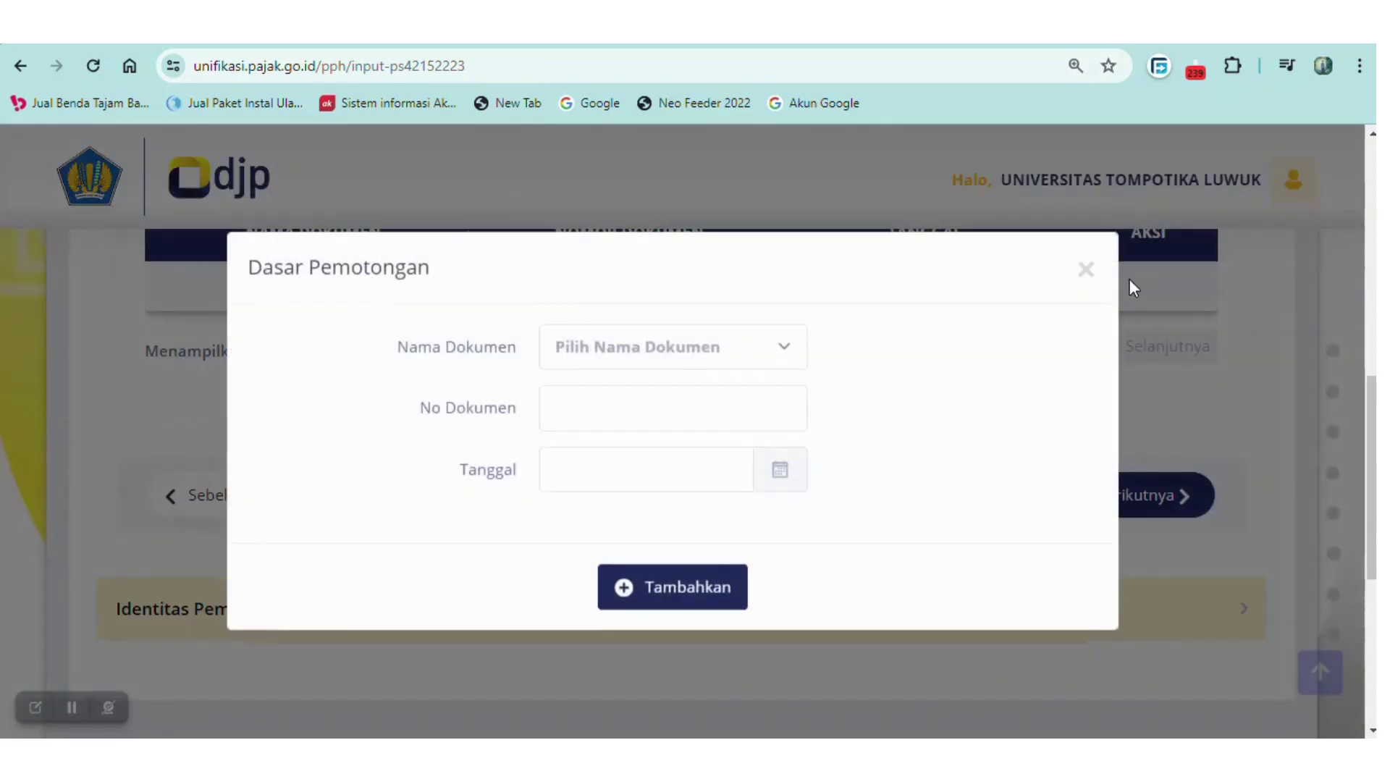
pyautogui.click(791, 352)
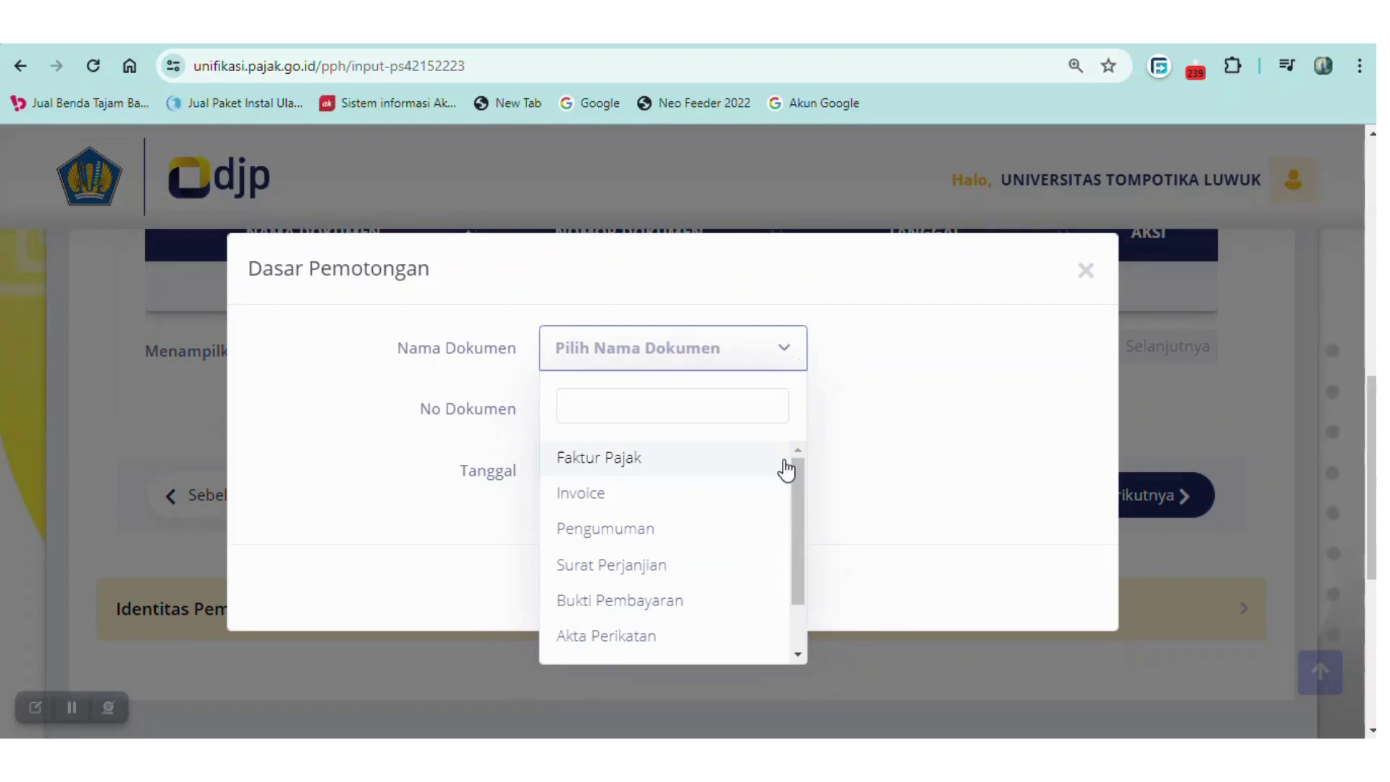
pyautogui.moveTo(798, 485); pyautogui.dragTo(797, 502)
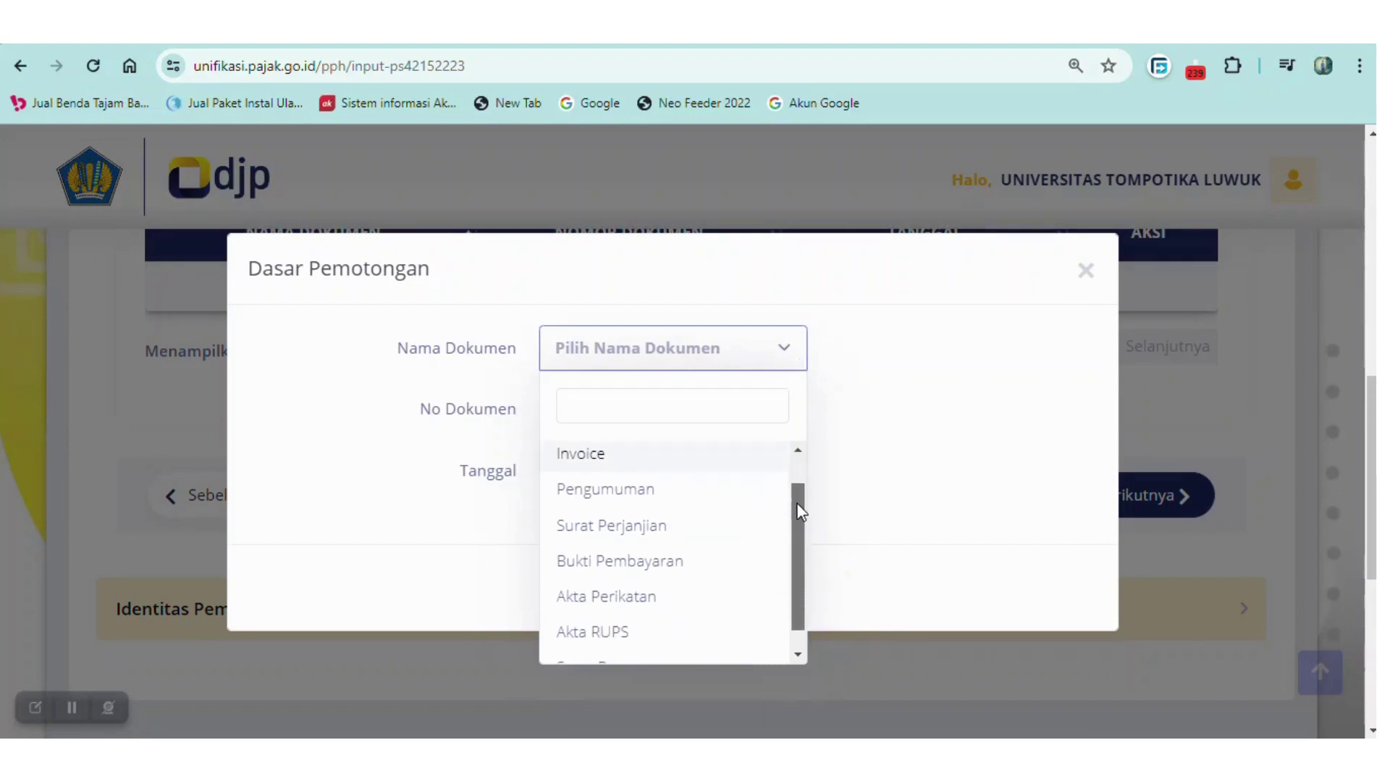
pyautogui.click(699, 572)
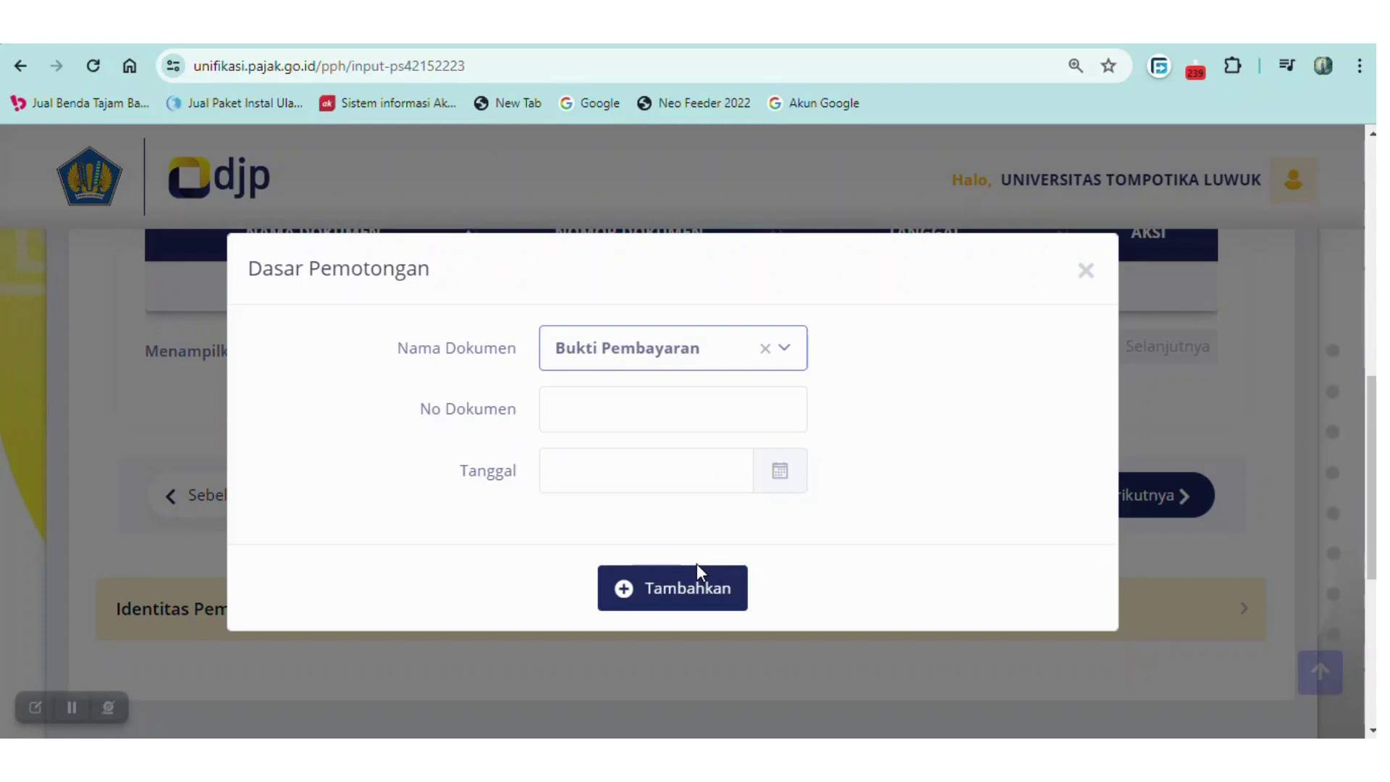
# Enter the payment proof's document number, date it 21 May 2024, and add it.
pyautogui.click(575, 403)
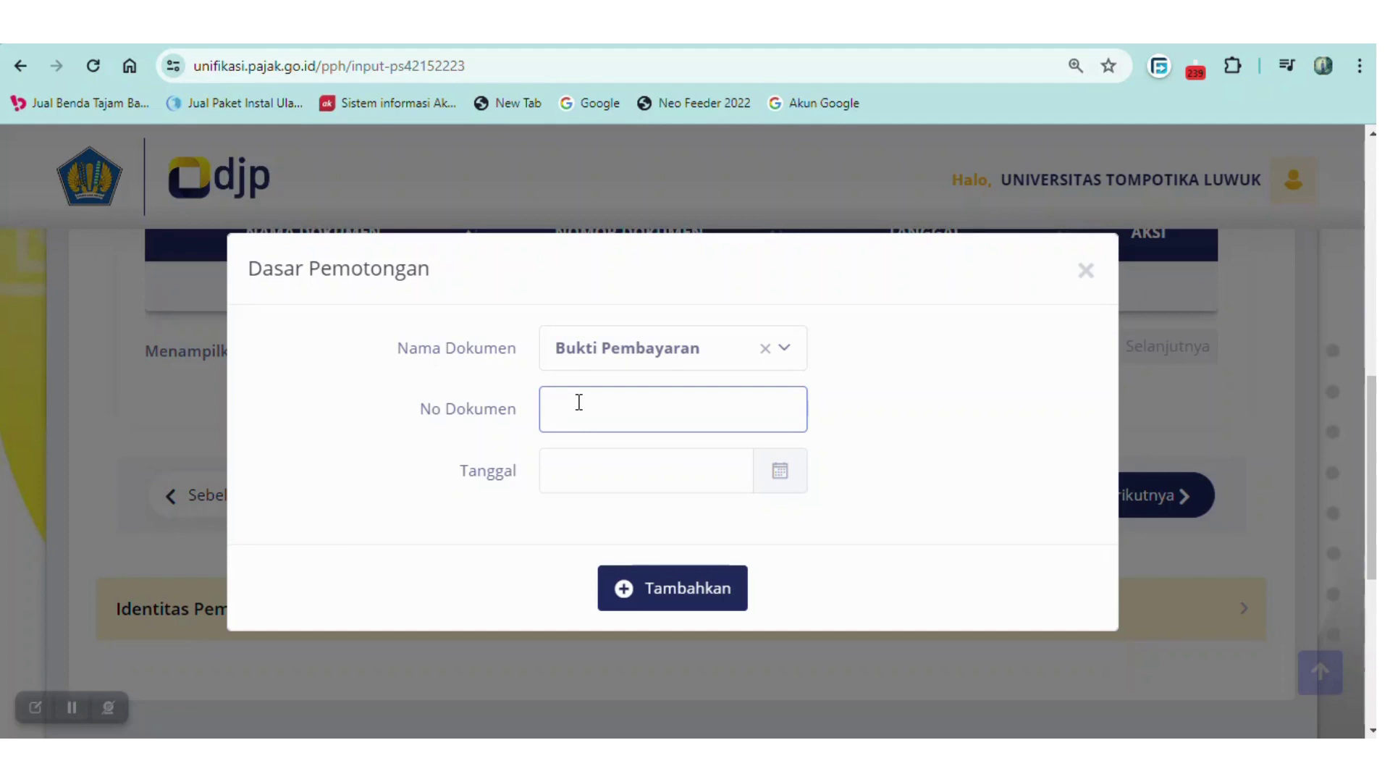
pyautogui.click(589, 466)
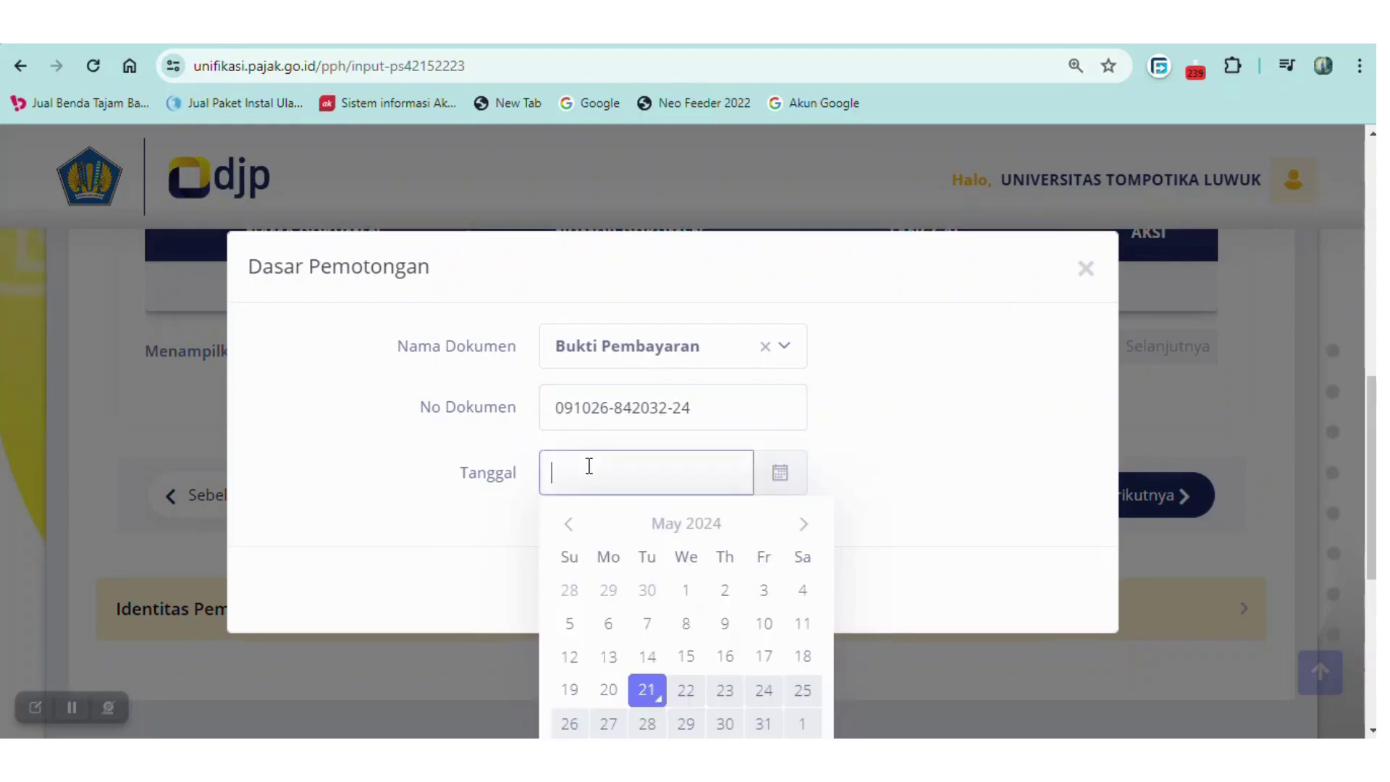
pyautogui.click(650, 690)
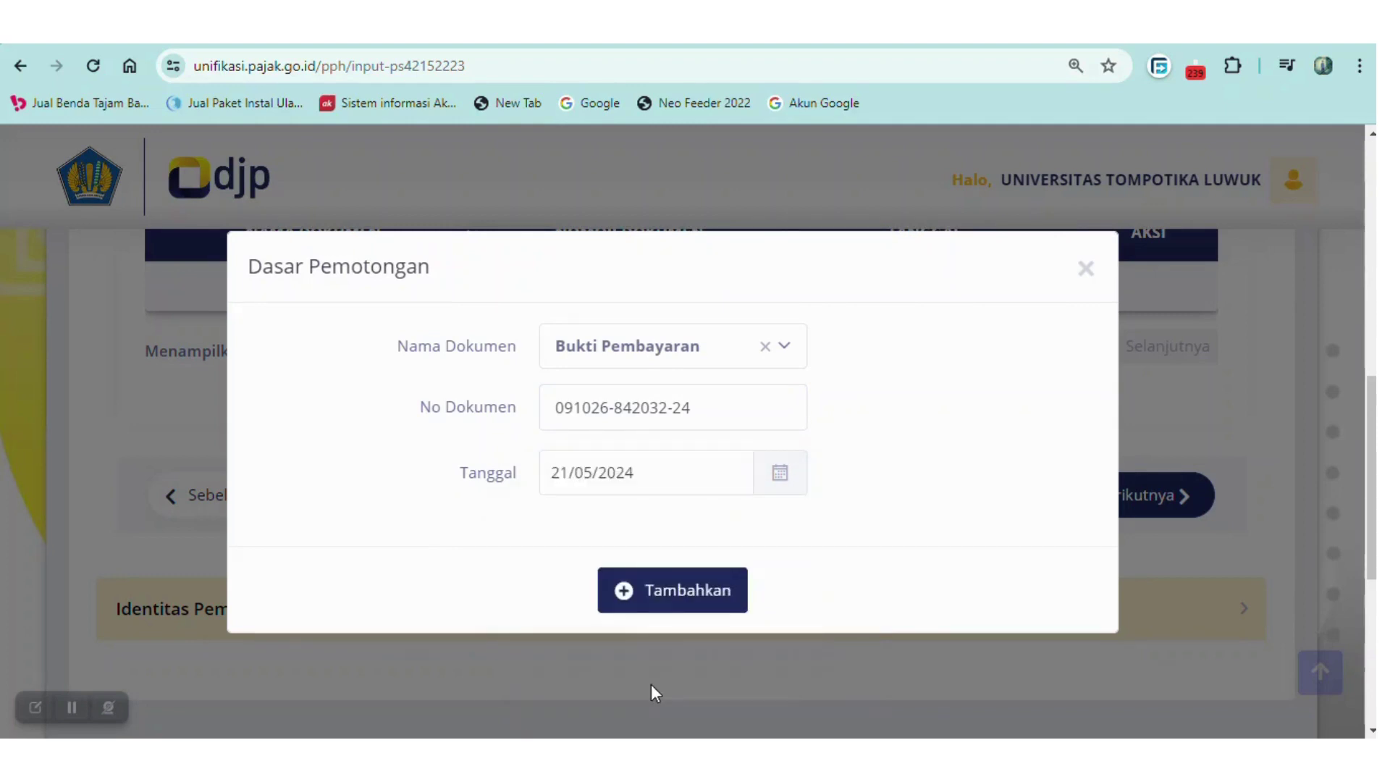
pyautogui.click(667, 598)
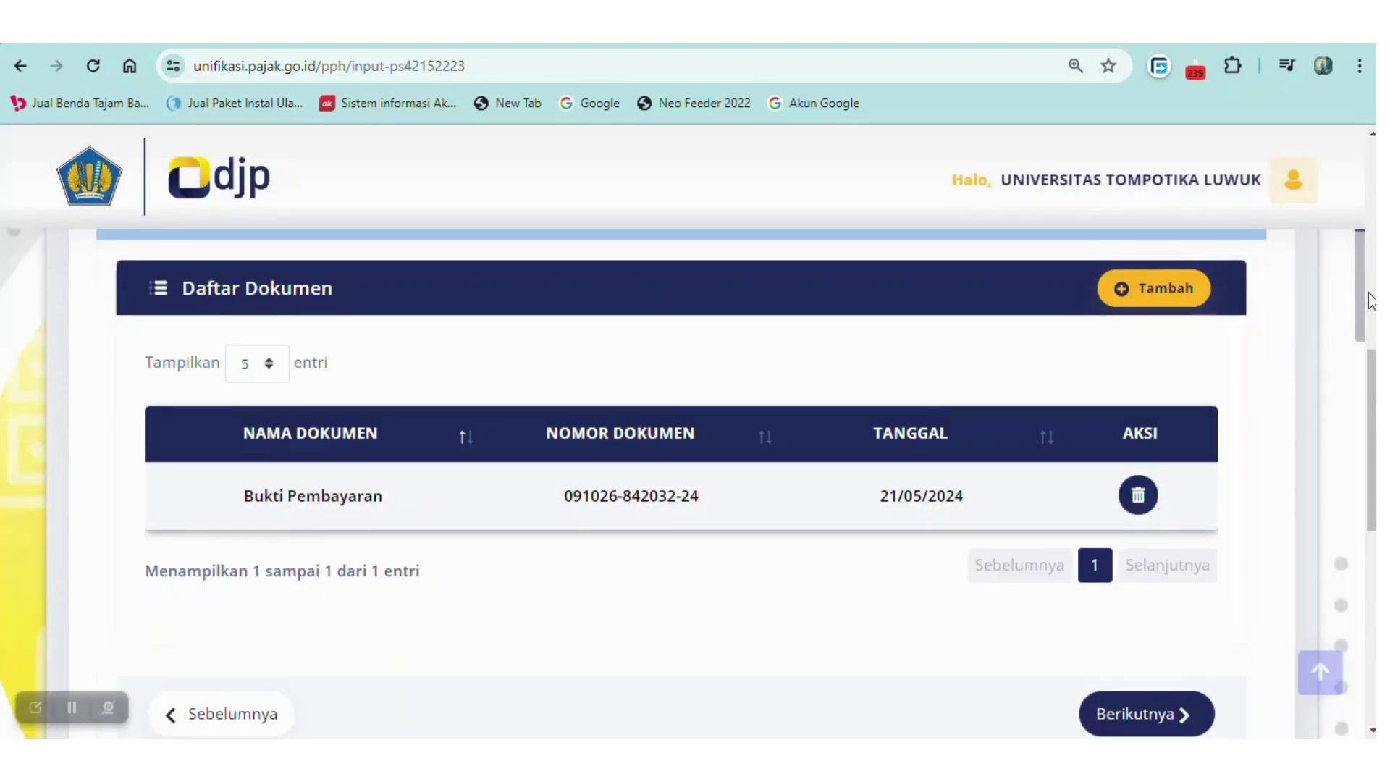
# Advance to the signer section and set Penandatangan Sebagai to Pengurus.
pyautogui.tripleClick(1360, 322)
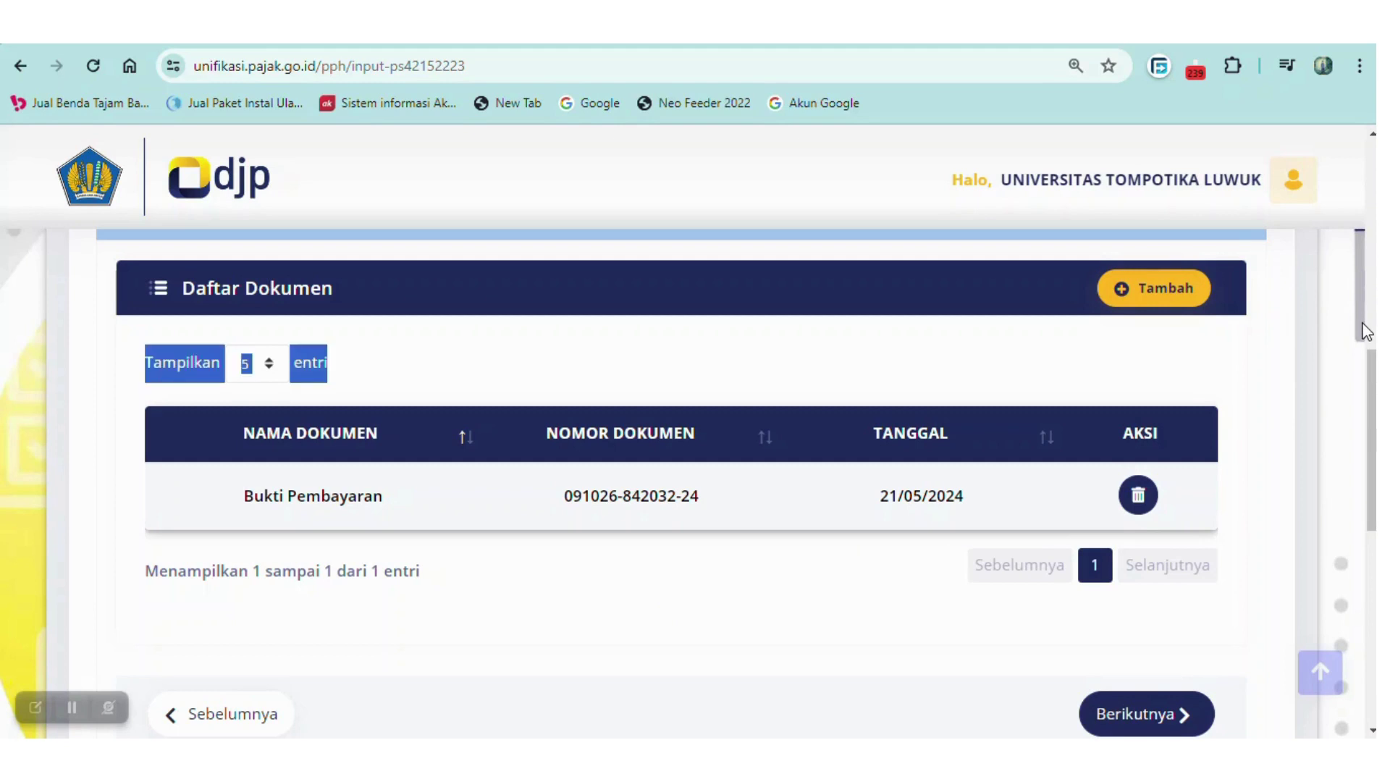
pyautogui.click(1312, 369)
pyautogui.moveTo(1373, 400); pyautogui.dragTo(1374, 440)
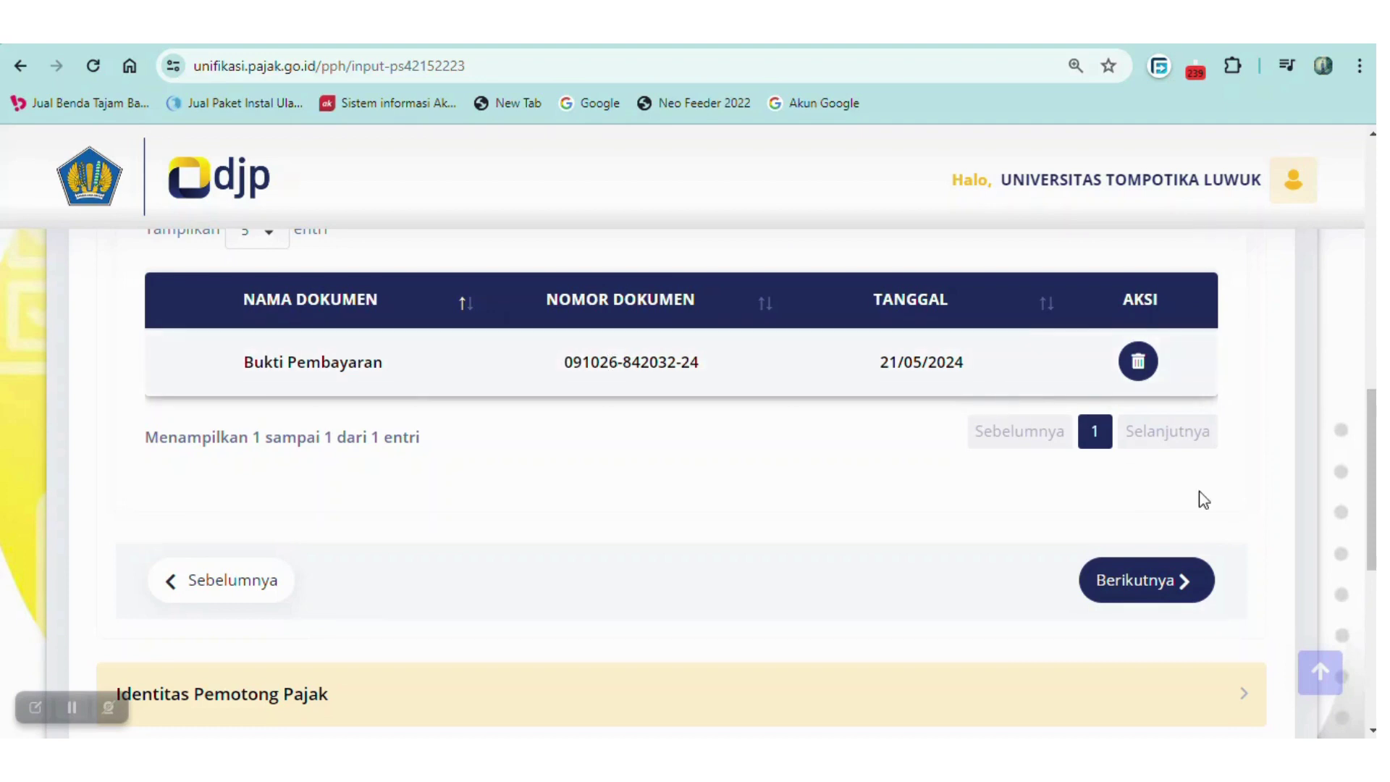
pyautogui.click(1166, 584)
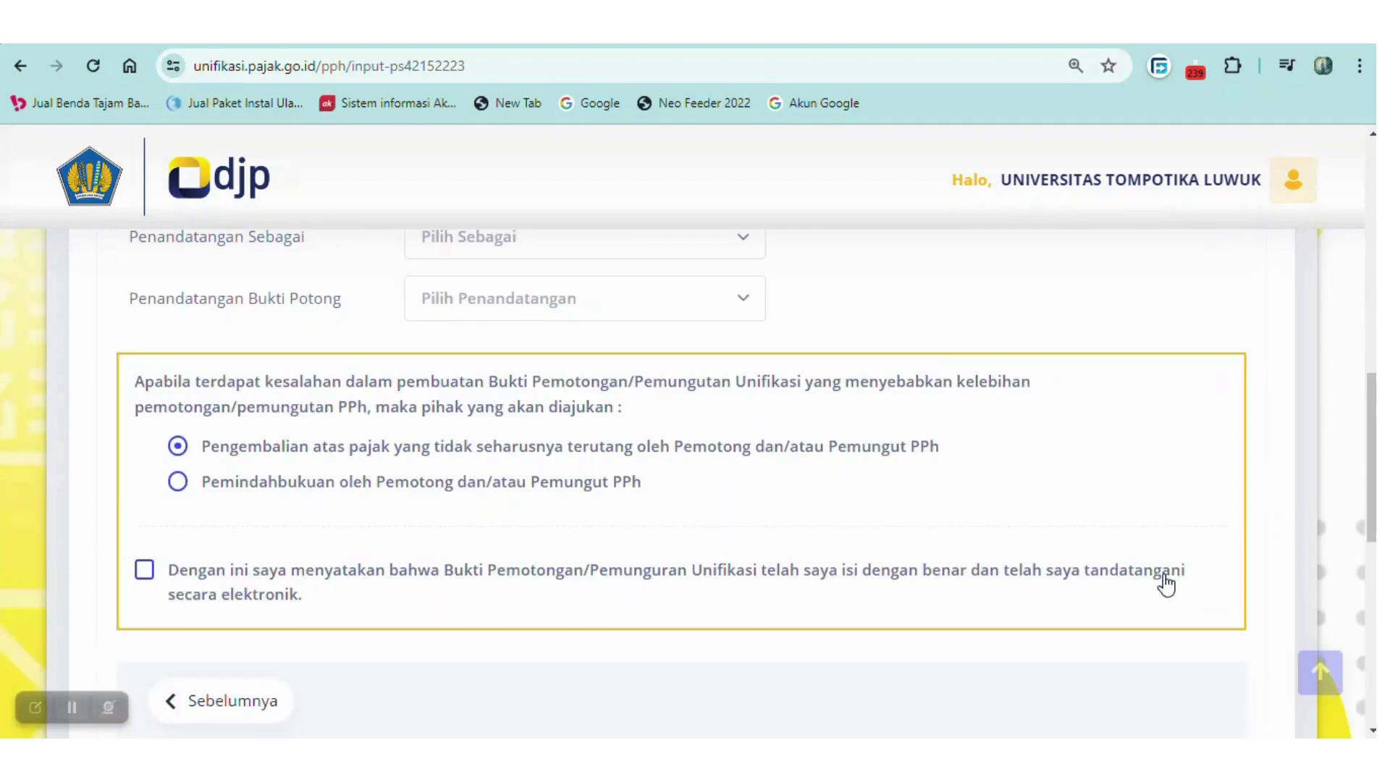
pyautogui.moveTo(1371, 507); pyautogui.dragTo(1371, 442)
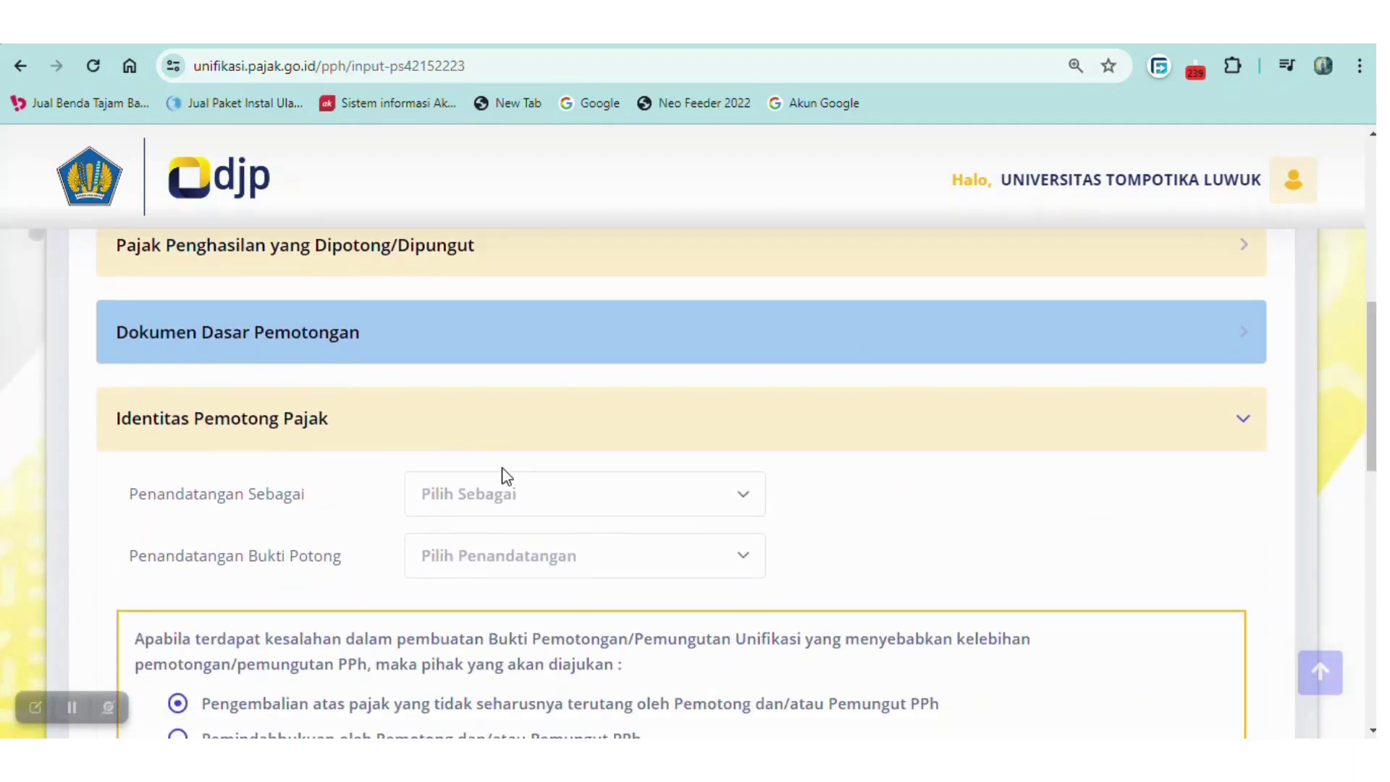
pyautogui.click(524, 501)
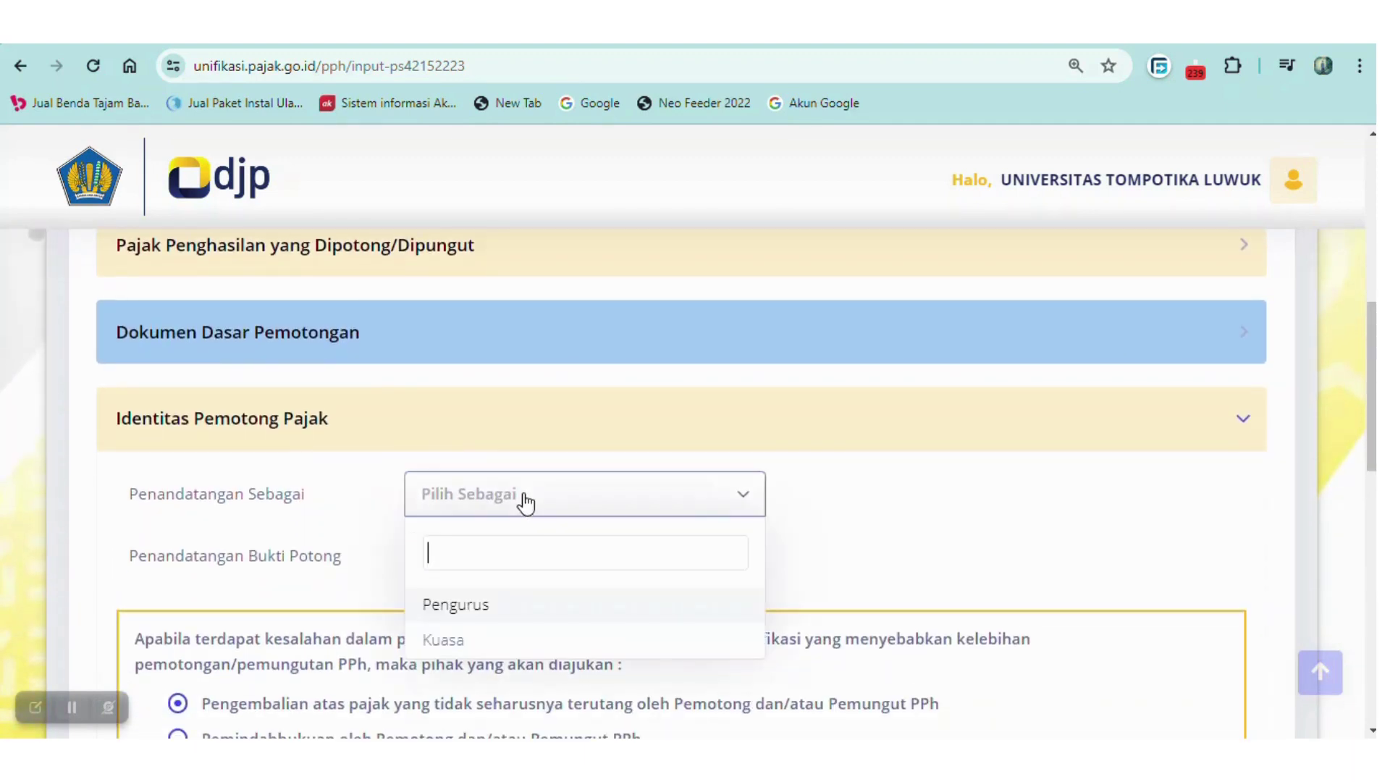
pyautogui.click(497, 608)
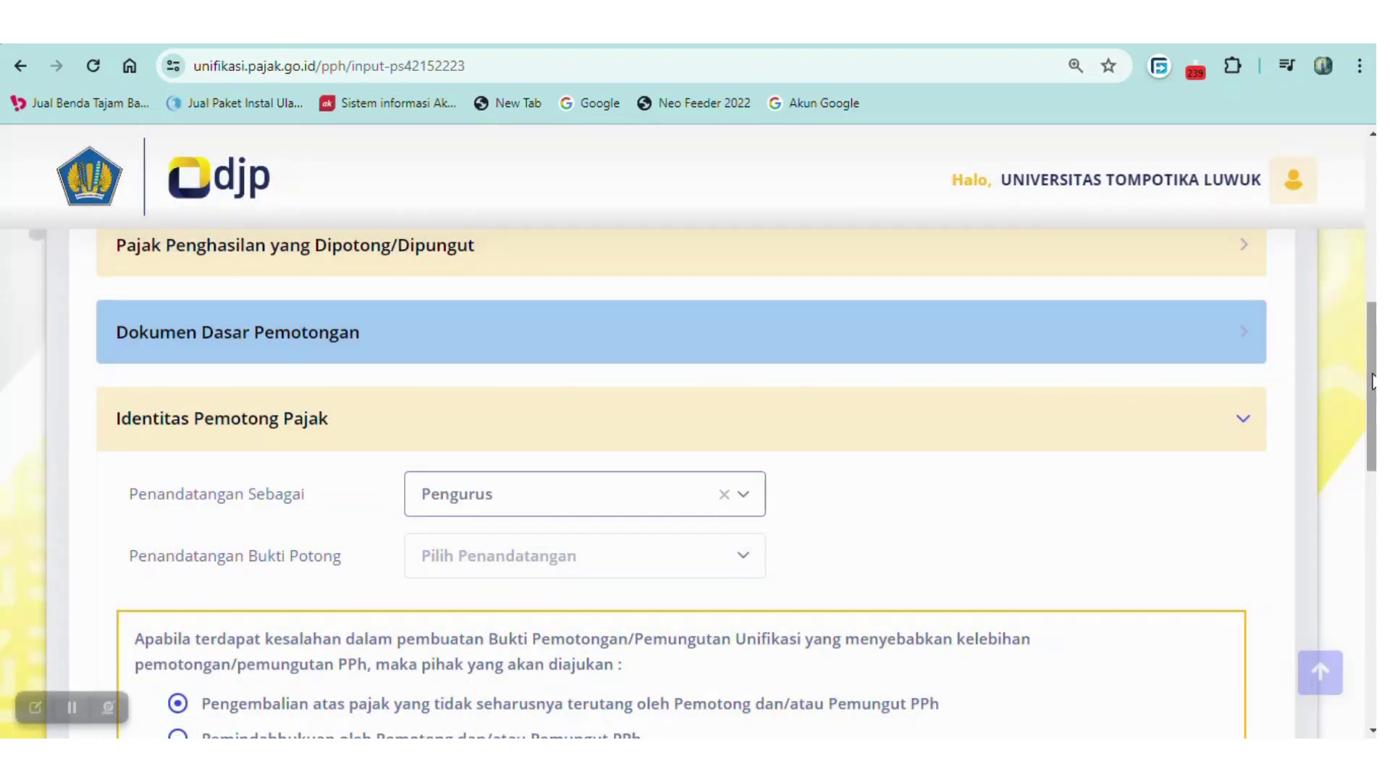
# Choose the signing official and tick the electronic-signature declaration.
pyautogui.scroll(-3, 1371, 381)
pyautogui.click(739, 316)
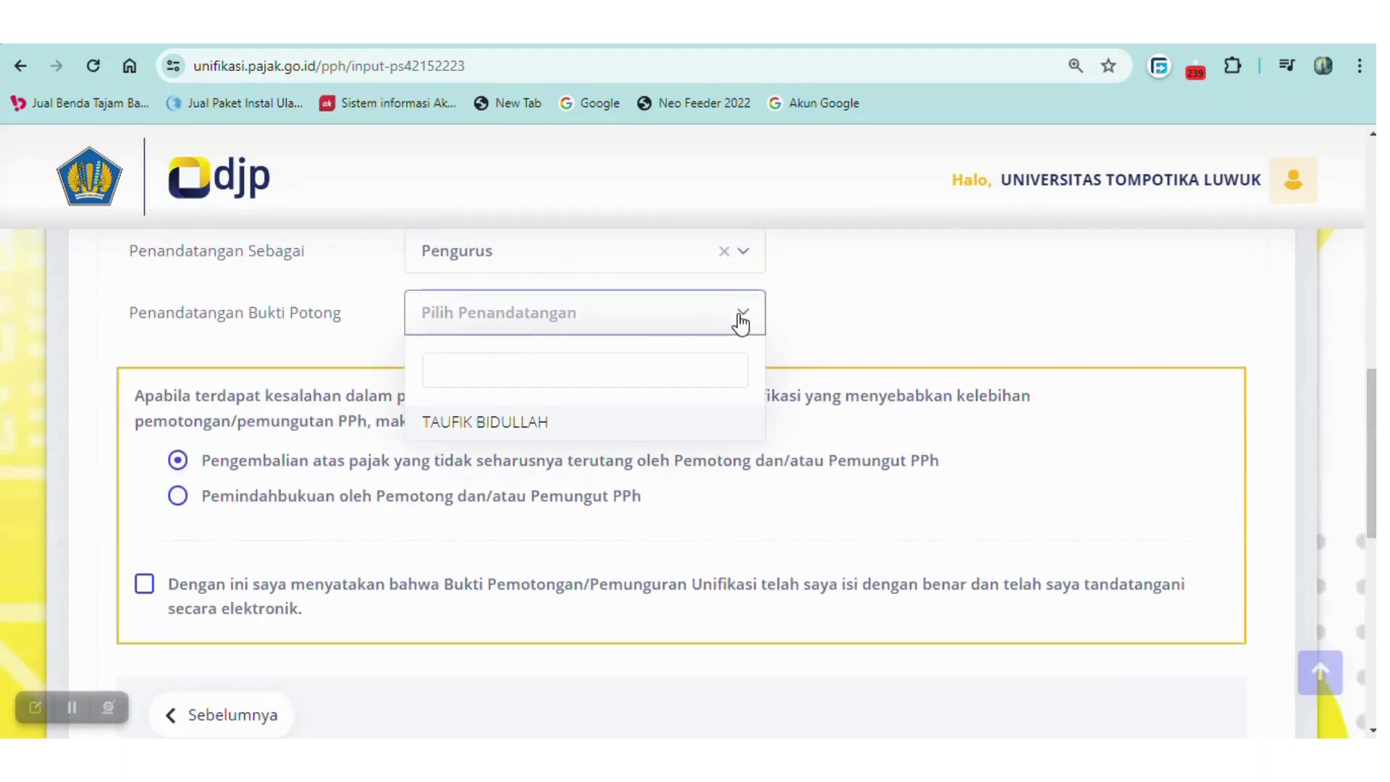
pyautogui.click(573, 419)
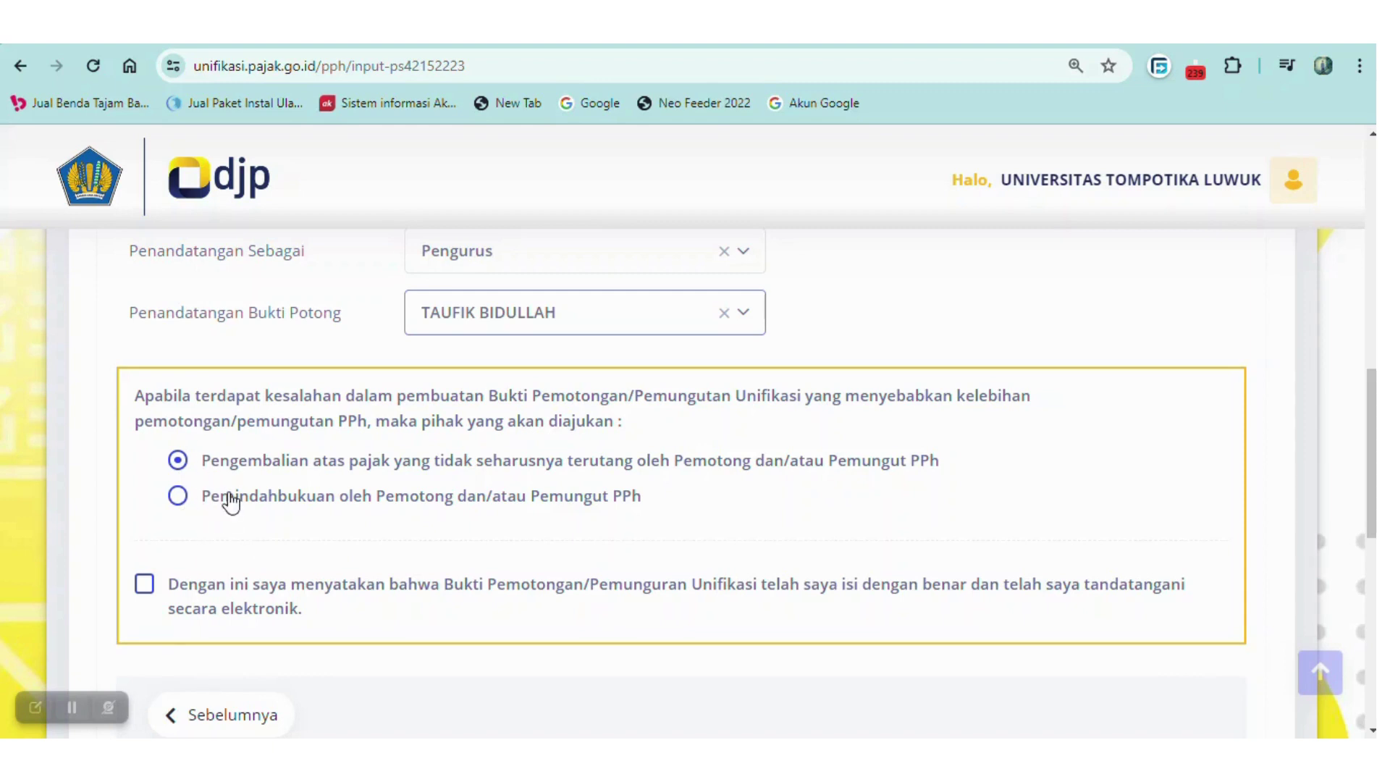
pyautogui.click(147, 593)
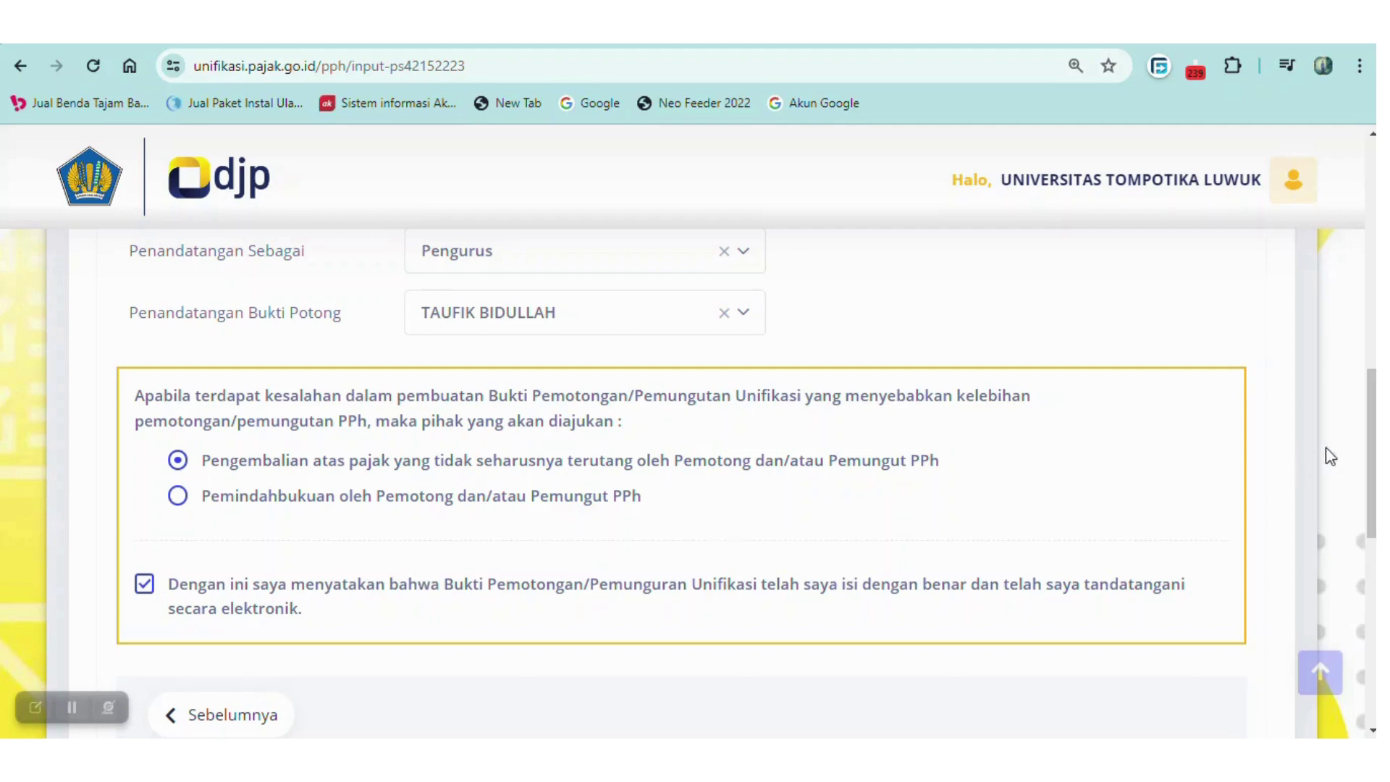
pyautogui.moveTo(1369, 457); pyautogui.dragTo(1371, 500)
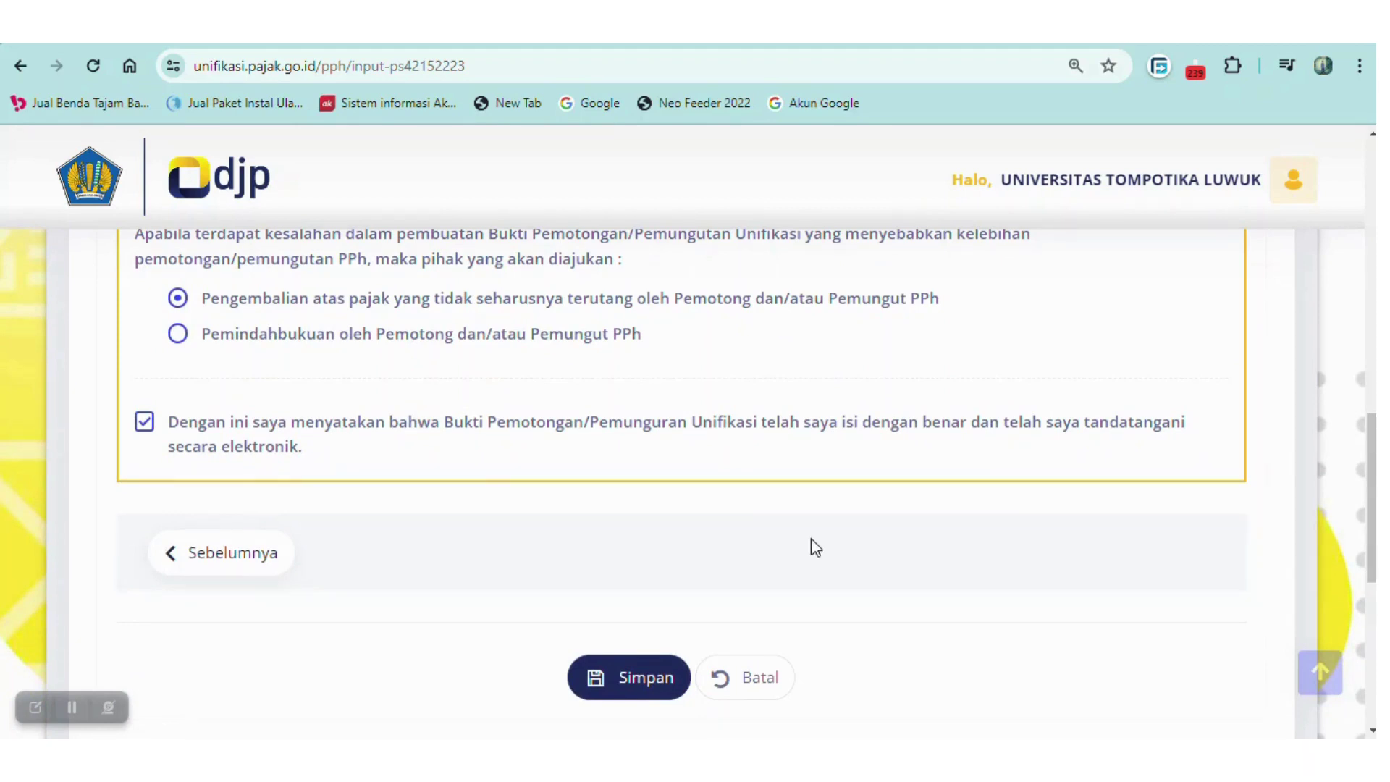
# Save the slip, decline recording another, and scroll the list to the new 100.000 PPh entry.
pyautogui.click(641, 675)
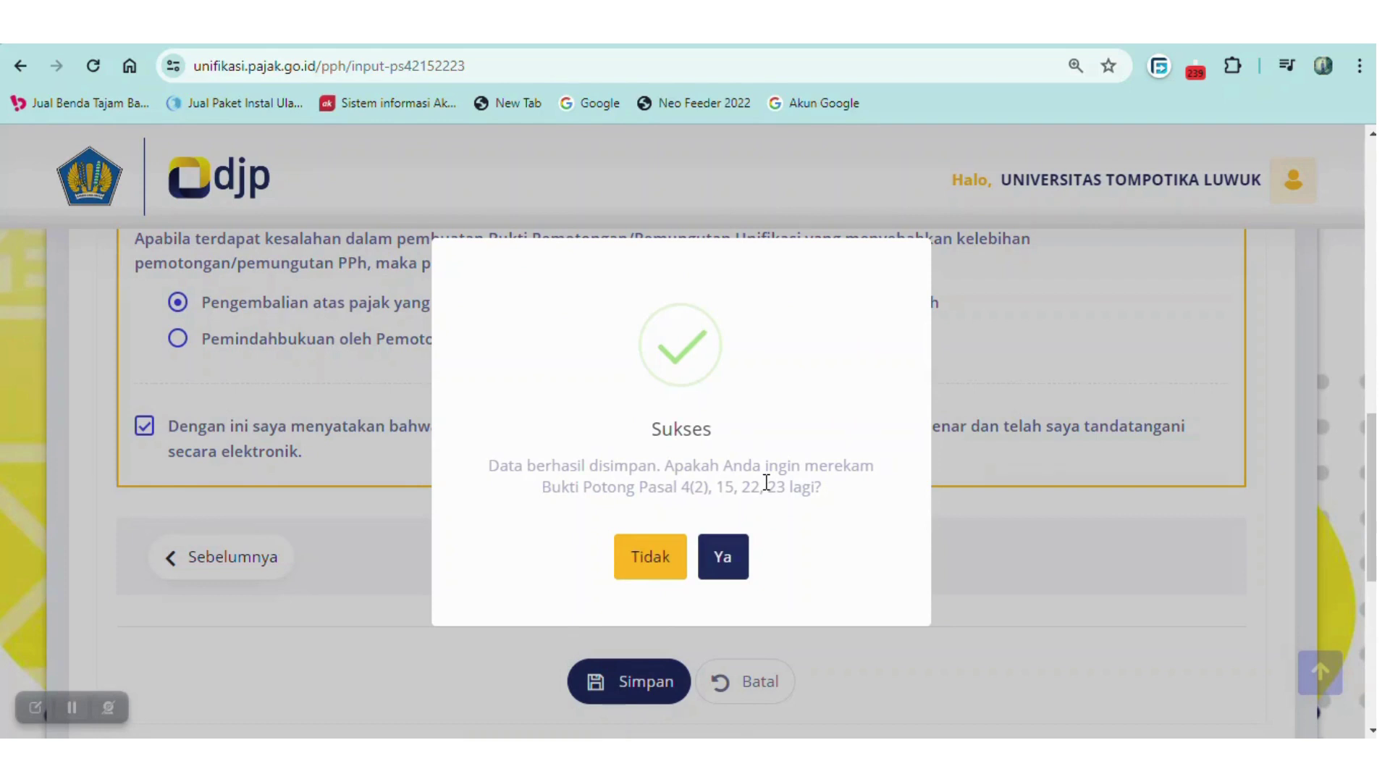
pyautogui.click(651, 567)
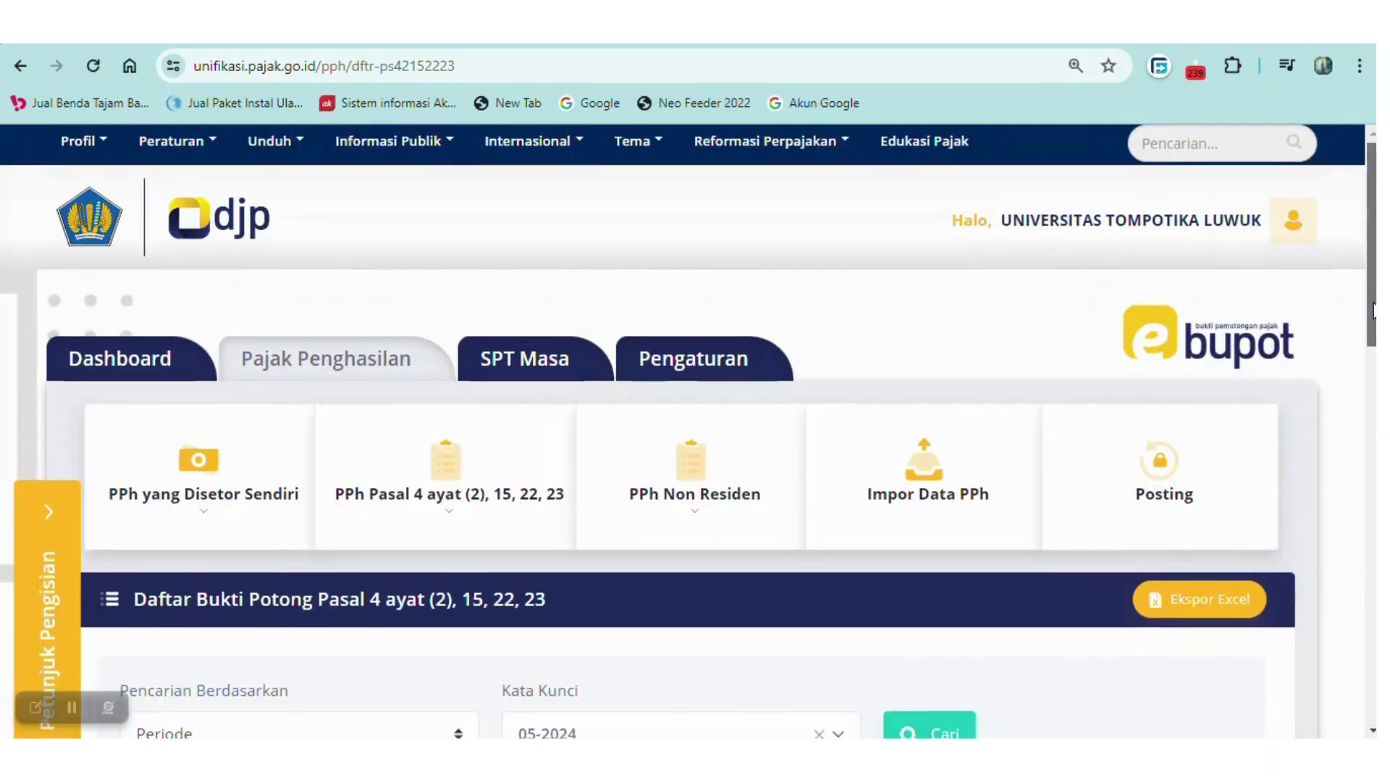
pyautogui.scroll(-8, 1374, 308)
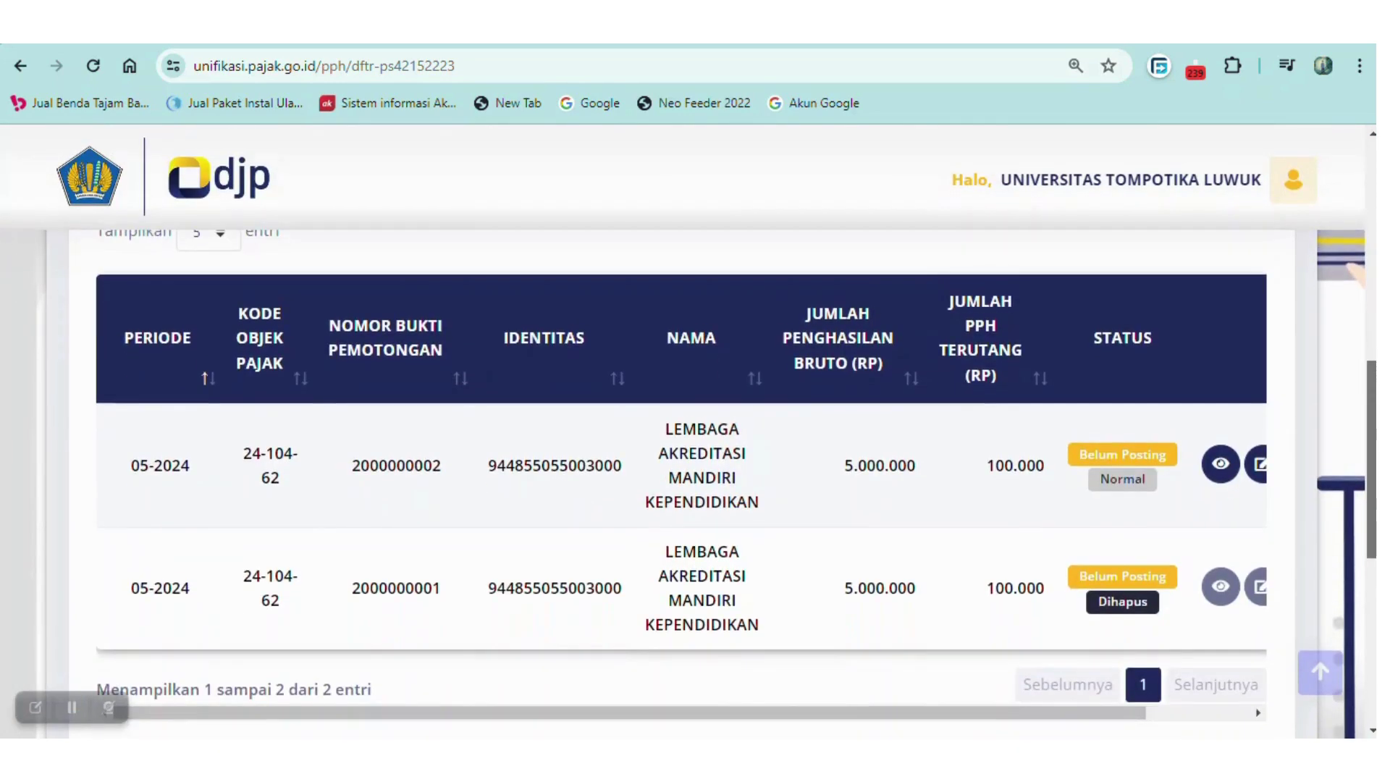
pyautogui.scroll(-1, 1314, 579)
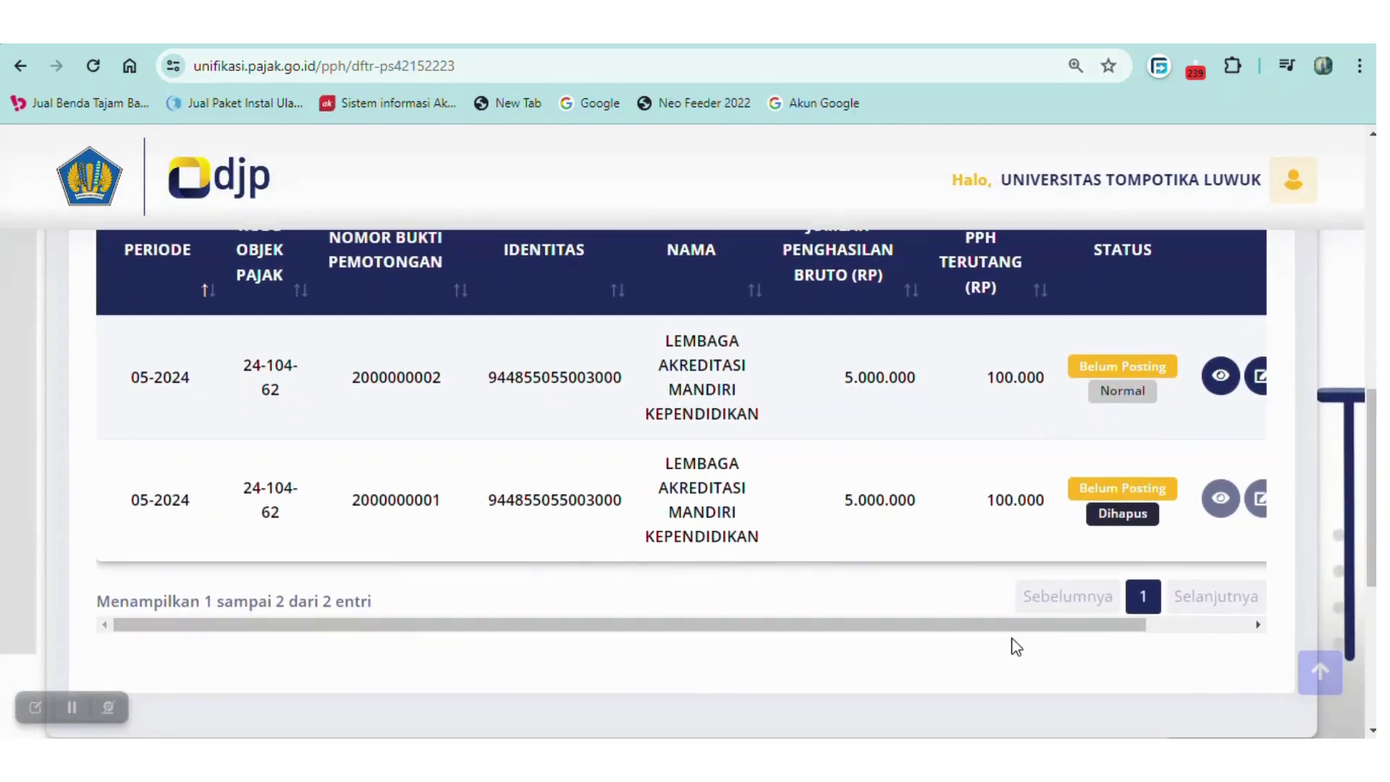
pyautogui.moveTo(1008, 645); pyautogui.dragTo(987, 640)
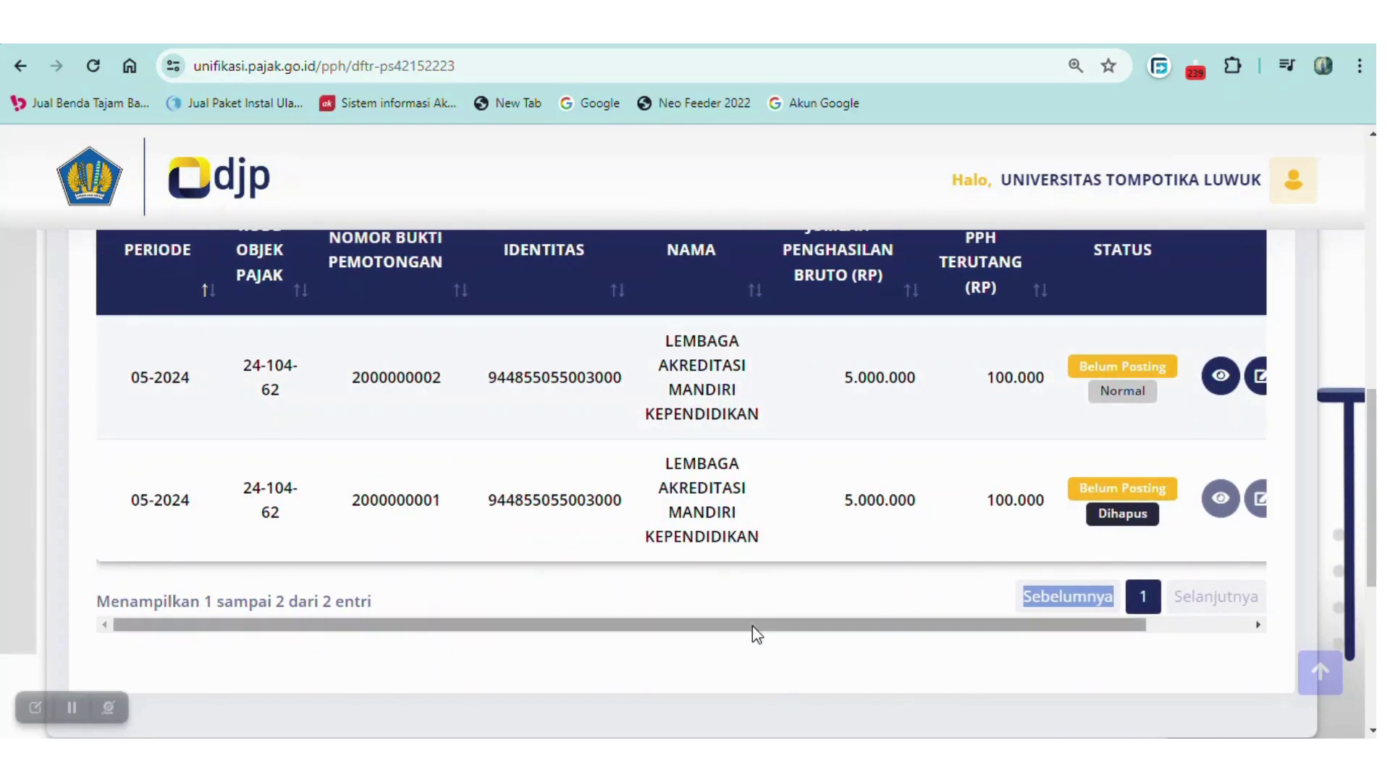
pyautogui.moveTo(753, 626); pyautogui.dragTo(856, 627)
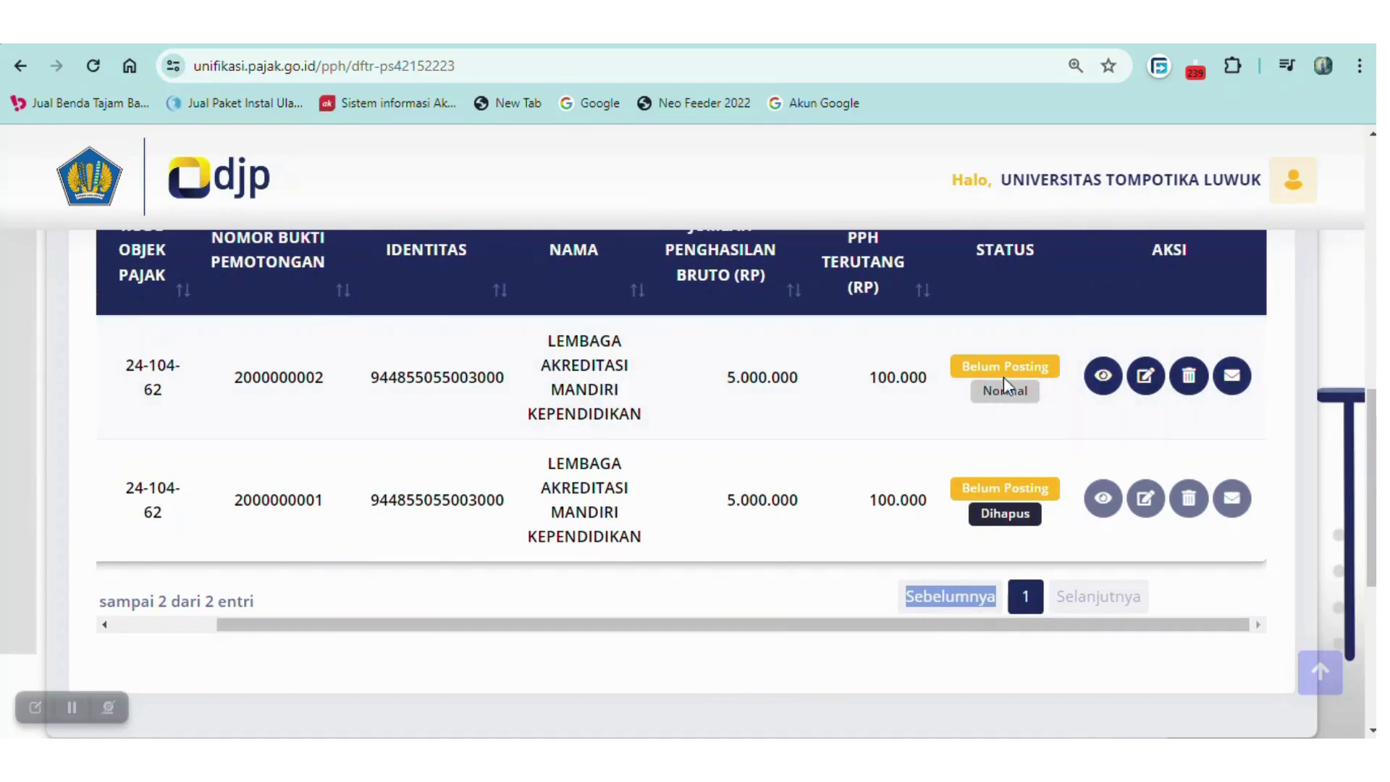
pyautogui.moveTo(1370, 443); pyautogui.dragTo(1370, 407)
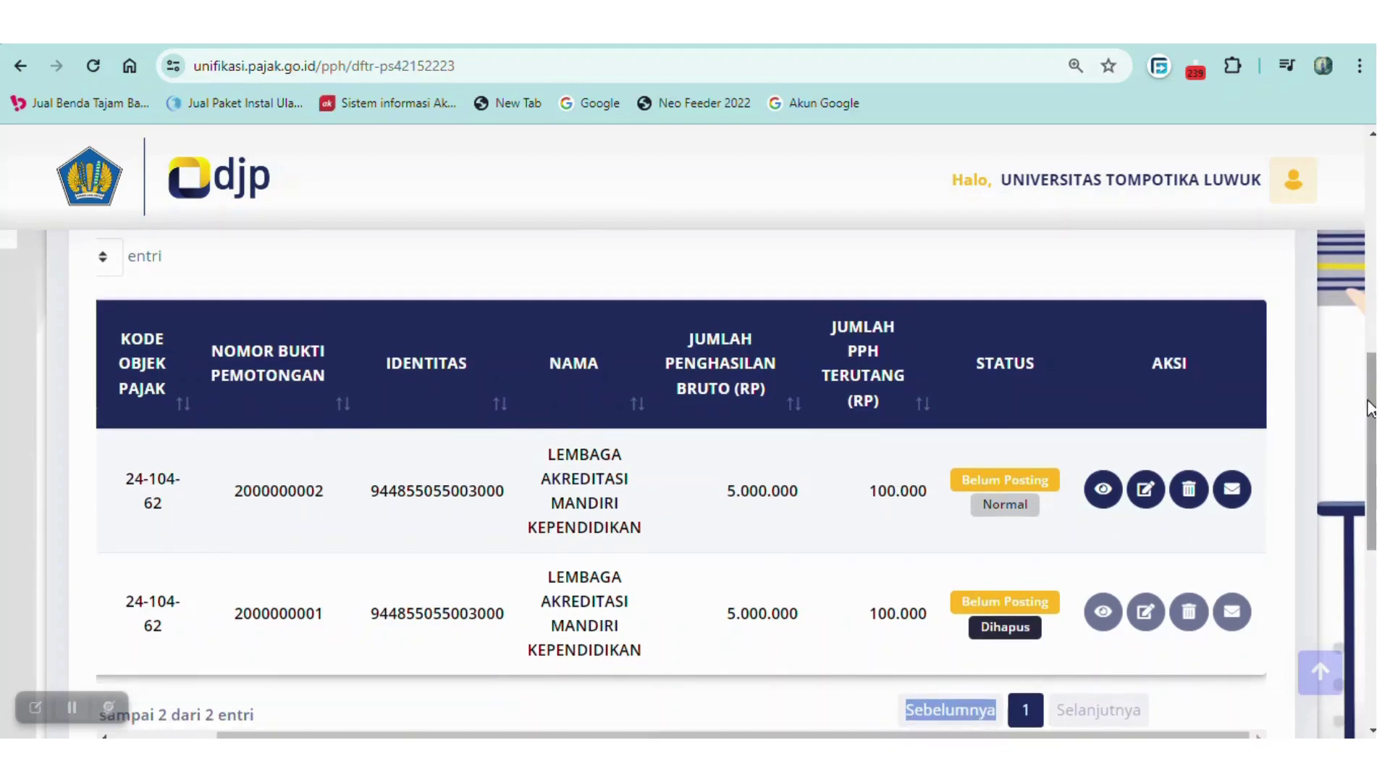
pyautogui.click(1100, 493)
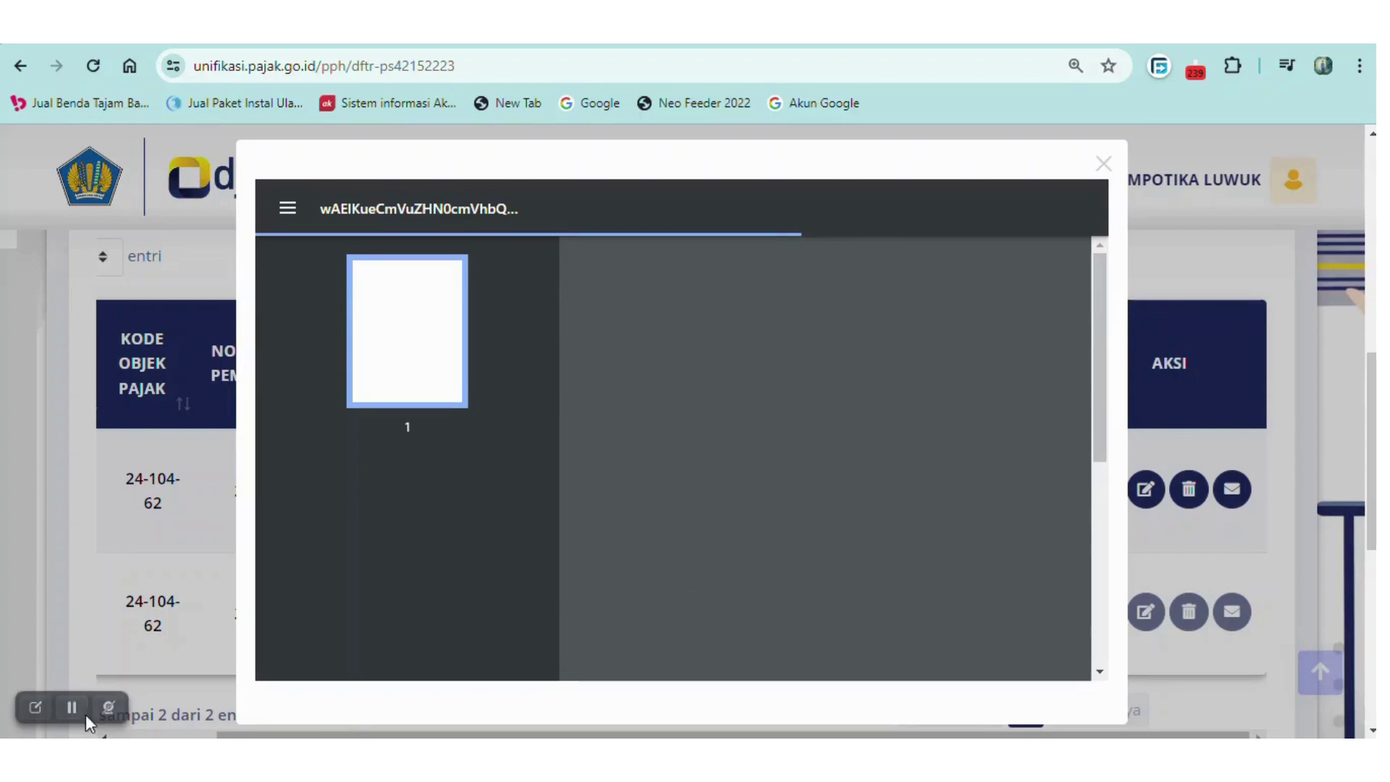
pyautogui.moveTo(1103, 406); pyautogui.dragTo(1104, 360)
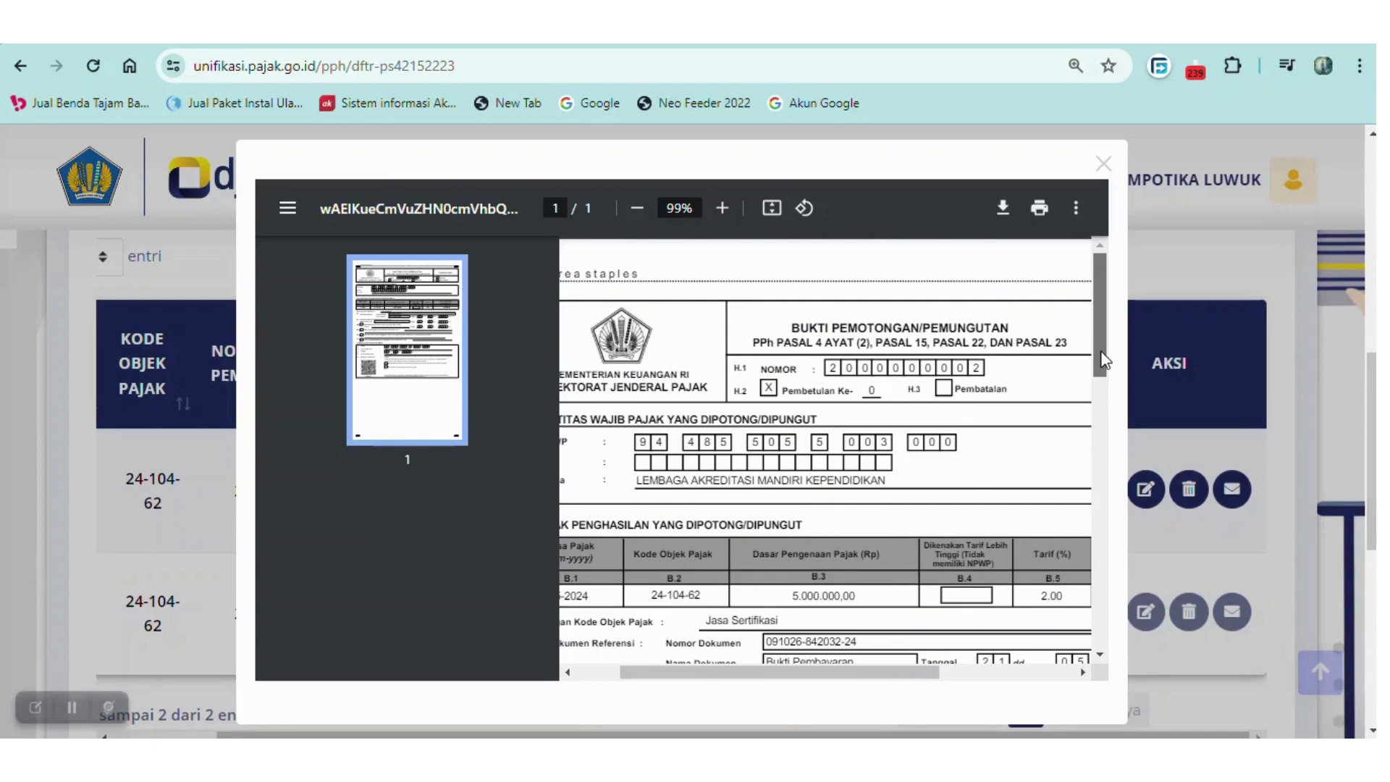
pyautogui.scroll(-1, 1104, 362)
pyautogui.moveTo(802, 678); pyautogui.dragTo(749, 649)
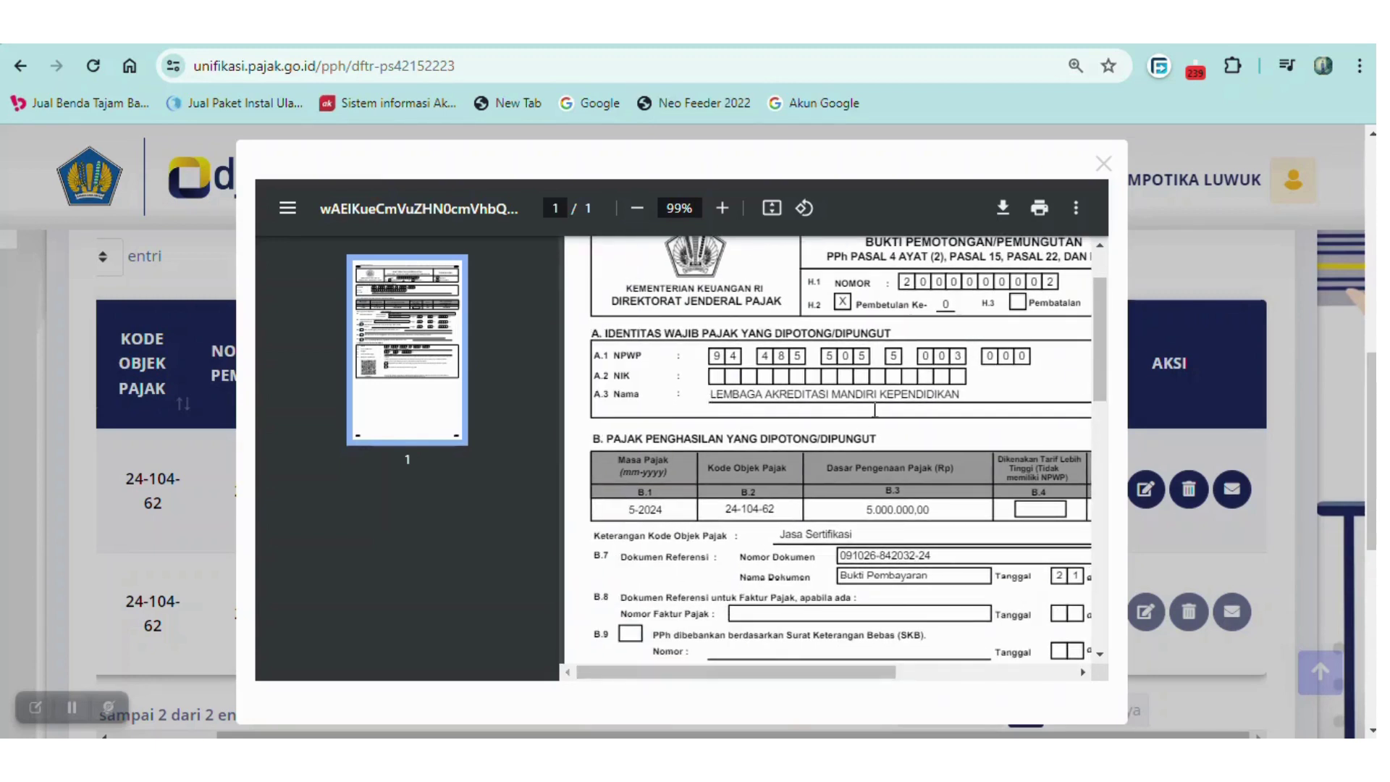
pyautogui.scroll(-1, 1100, 341)
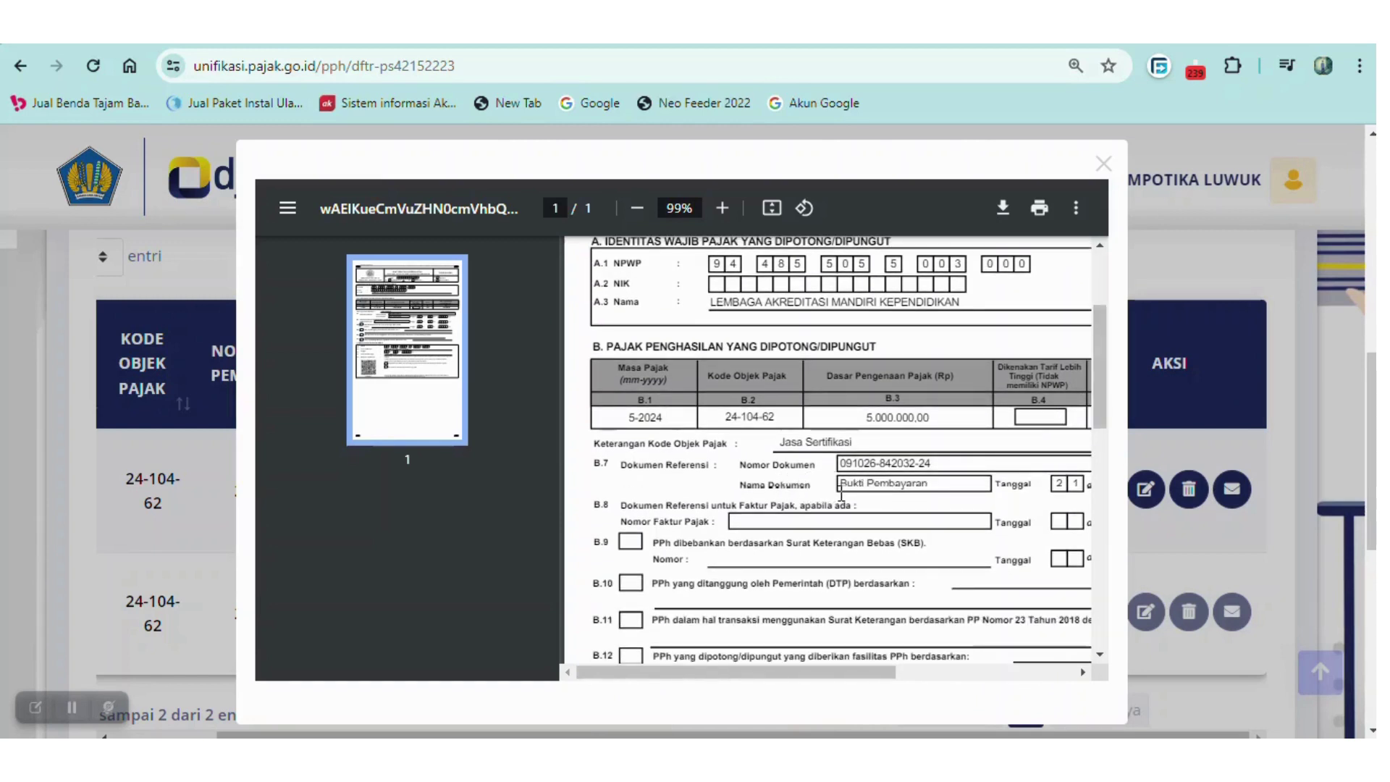
pyautogui.moveTo(1108, 410); pyautogui.dragTo(1117, 375)
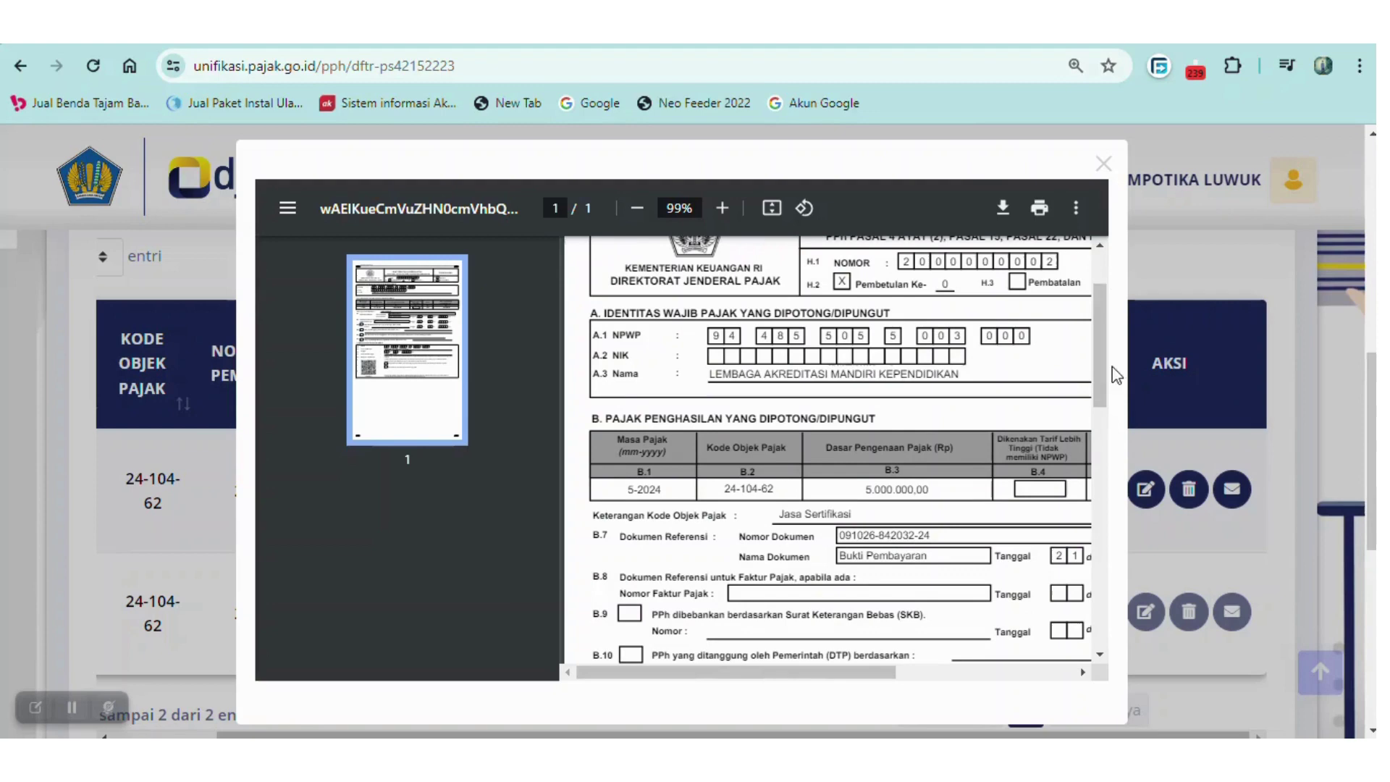
pyautogui.click(1103, 163)
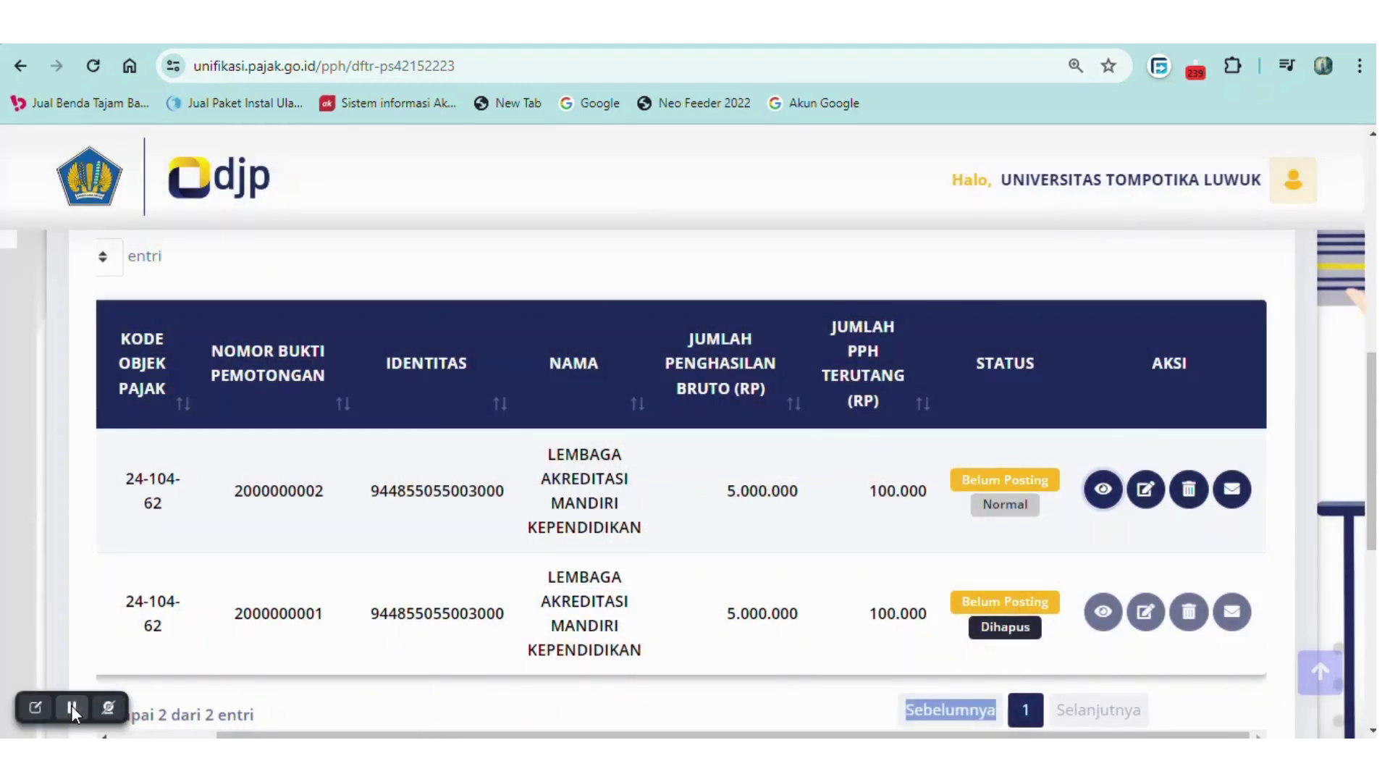
pyautogui.scroll(7, 192, 728)
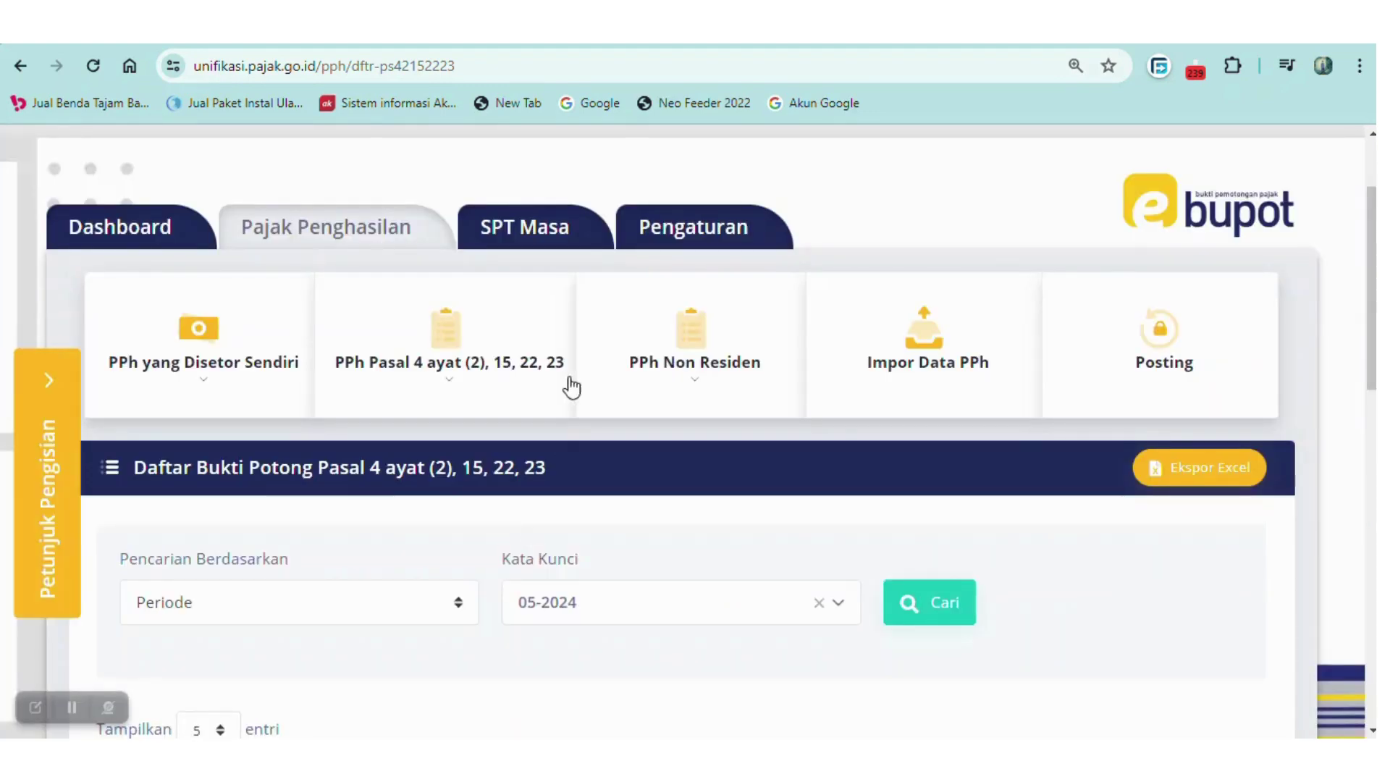